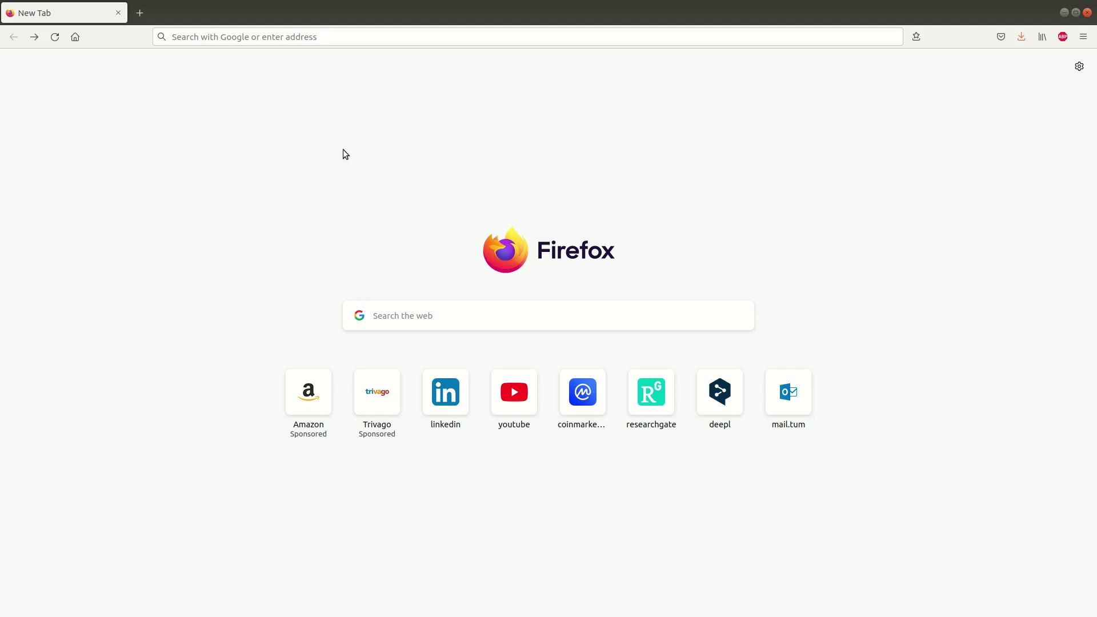
Search Google for 'tfd tum' and open the Thermofluiddynamik group's homepage
{"action": "left_click", "coordinate": [365, 41]}
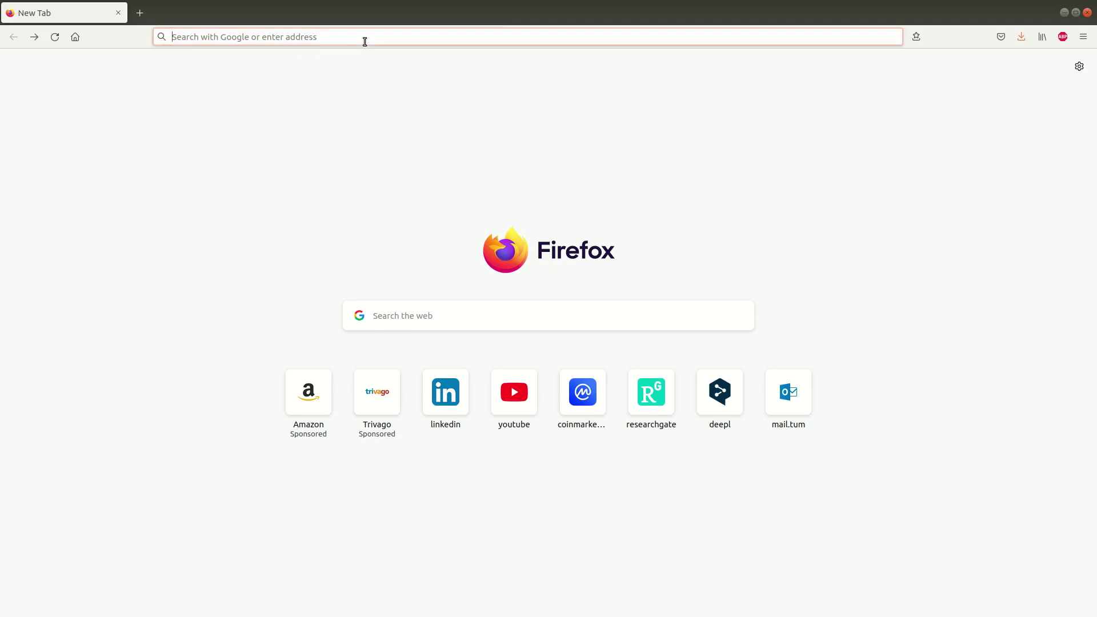
{"action": "type", "text": "tfd tum"}
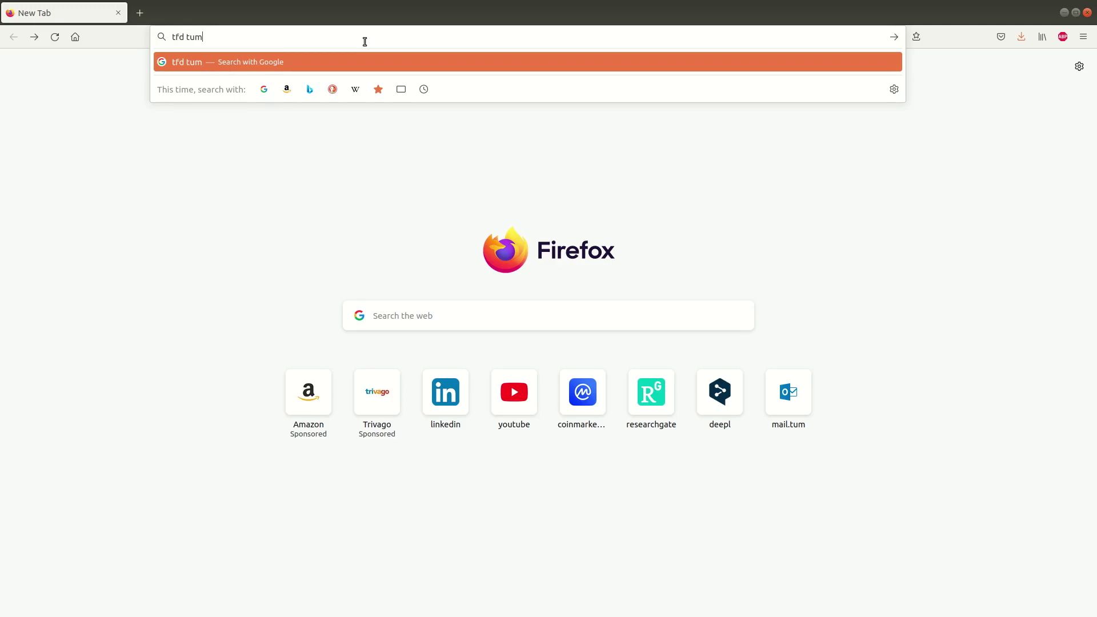
{"action": "key", "text": "Return"}
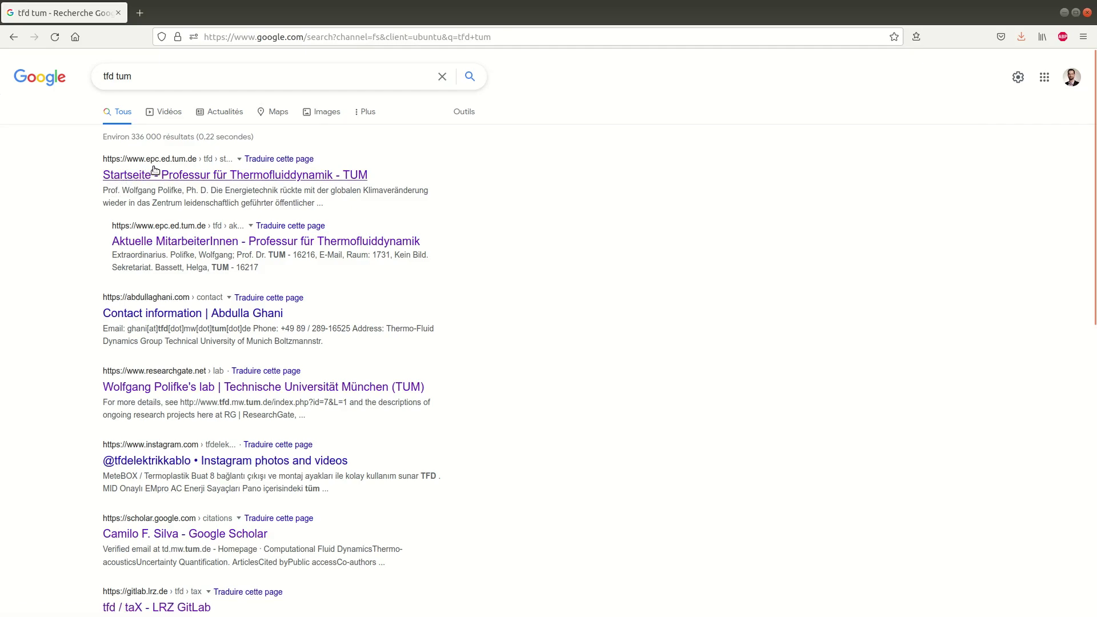
{"action": "left_click", "coordinate": [208, 183]}
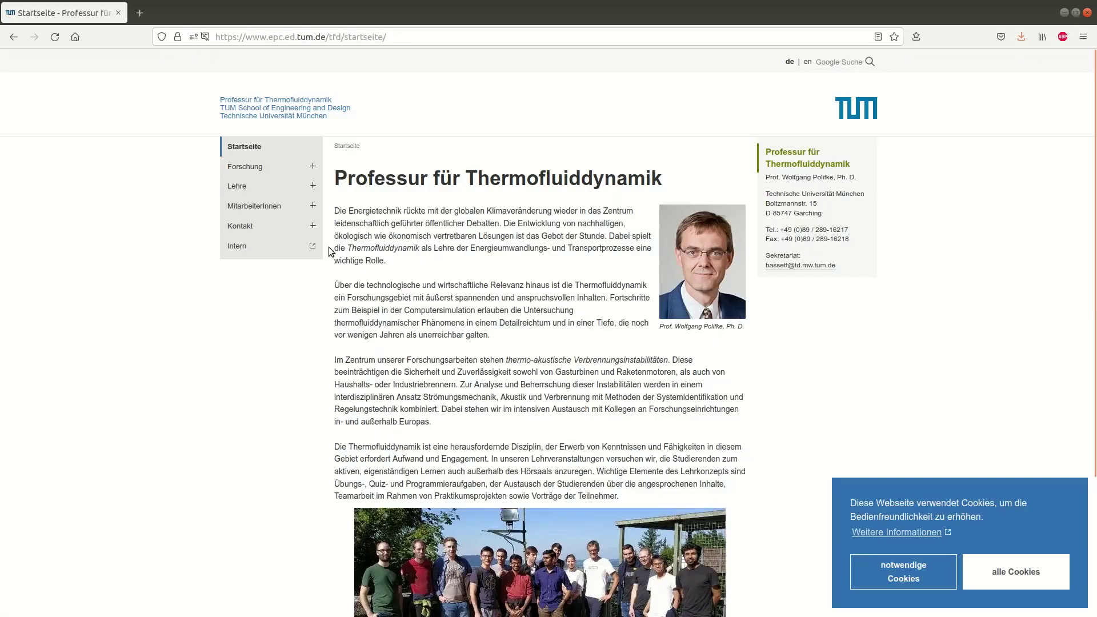
Switch the site to English and open Research > tax Software
{"action": "left_click", "coordinate": [808, 62]}
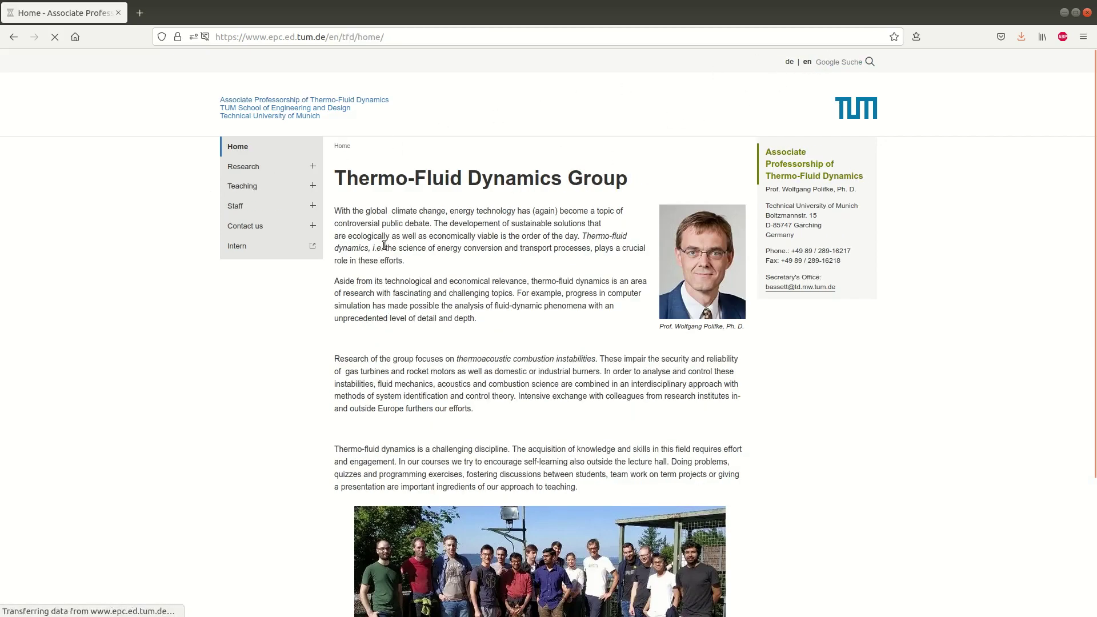
{"action": "left_click", "coordinate": [254, 169]}
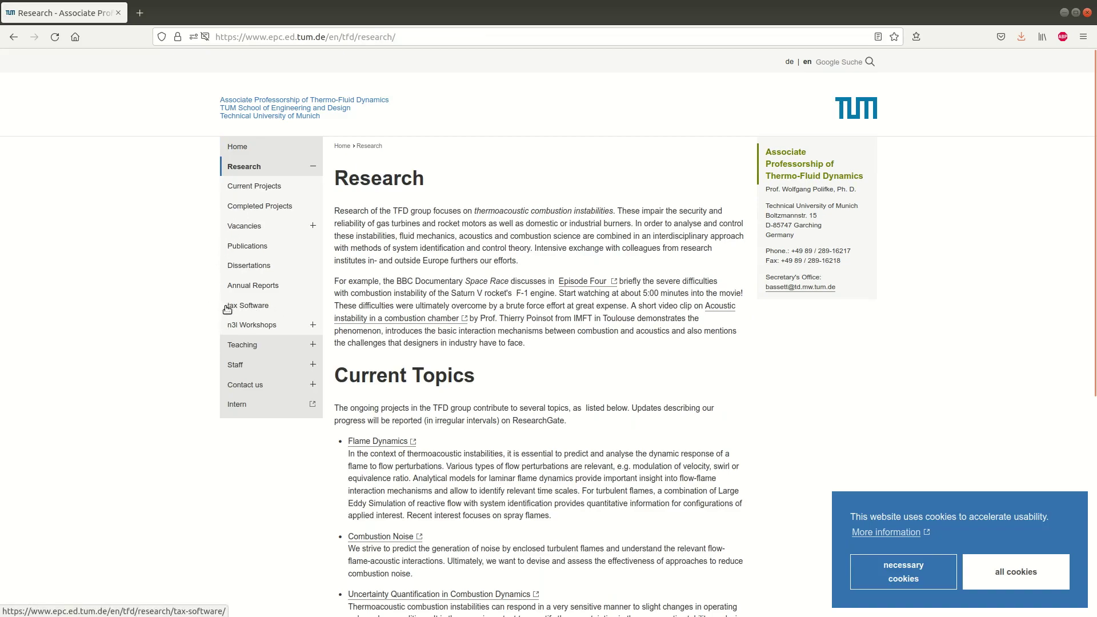
{"action": "left_click", "coordinate": [260, 308]}
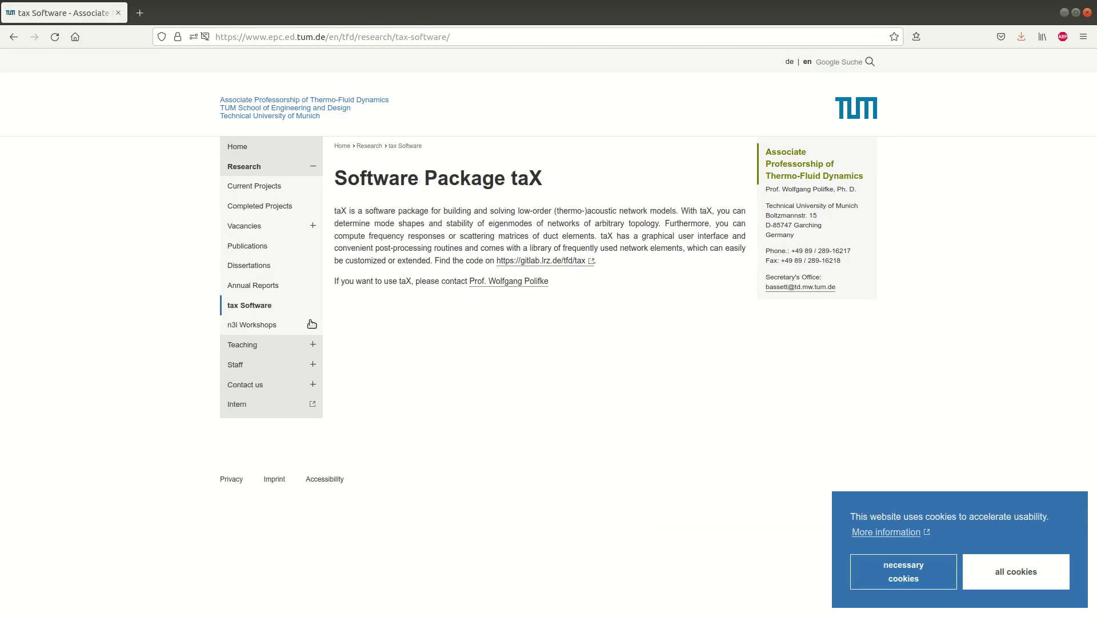
Open gitlab.lrz.de/tfd/tax and scroll through its file list and README requirements
{"action": "left_click", "coordinate": [520, 266]}
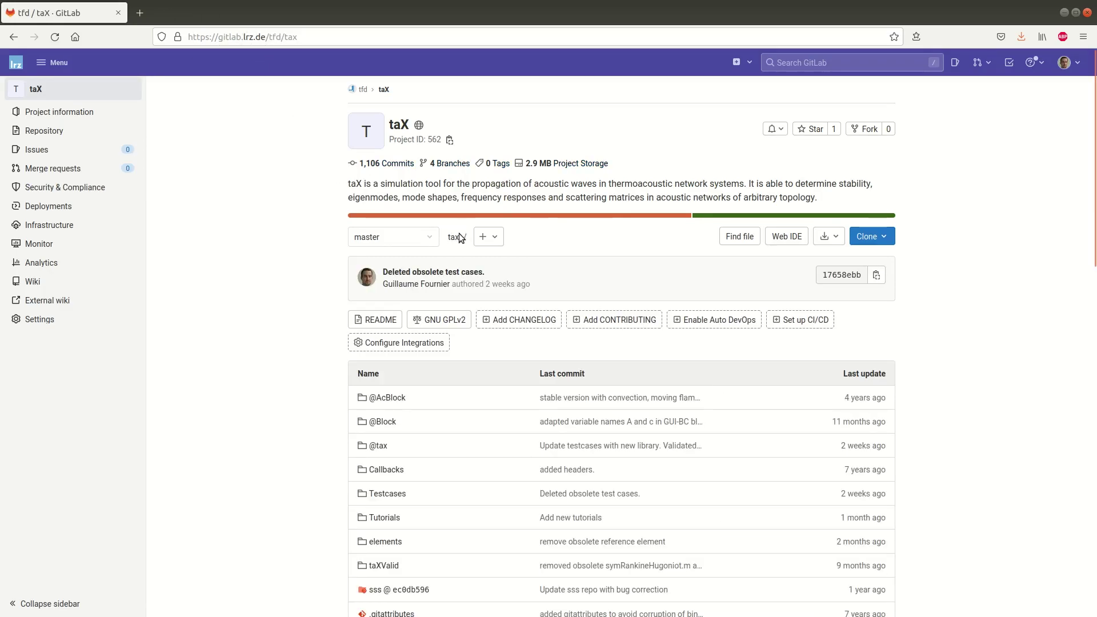
{"action": "scroll", "coordinate": [497, 340], "scroll_direction": "down", "scroll_amount": 5}
{"action": "scroll", "coordinate": [498, 338], "scroll_direction": "down", "scroll_amount": 8}
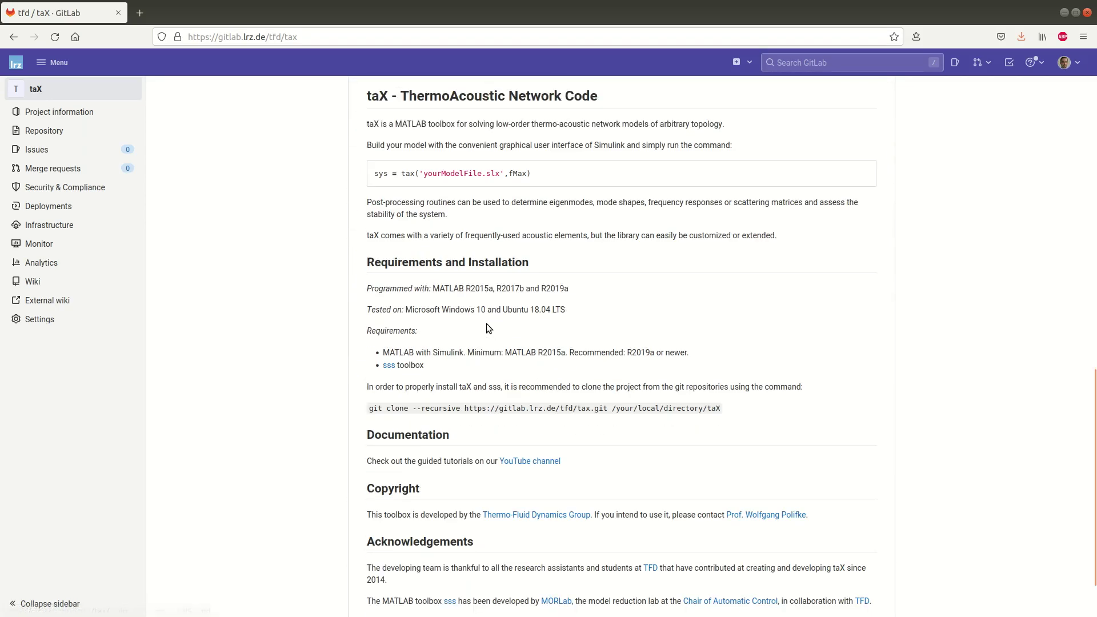
{"action": "scroll", "coordinate": [488, 323], "scroll_direction": "up", "scroll_amount": 9}
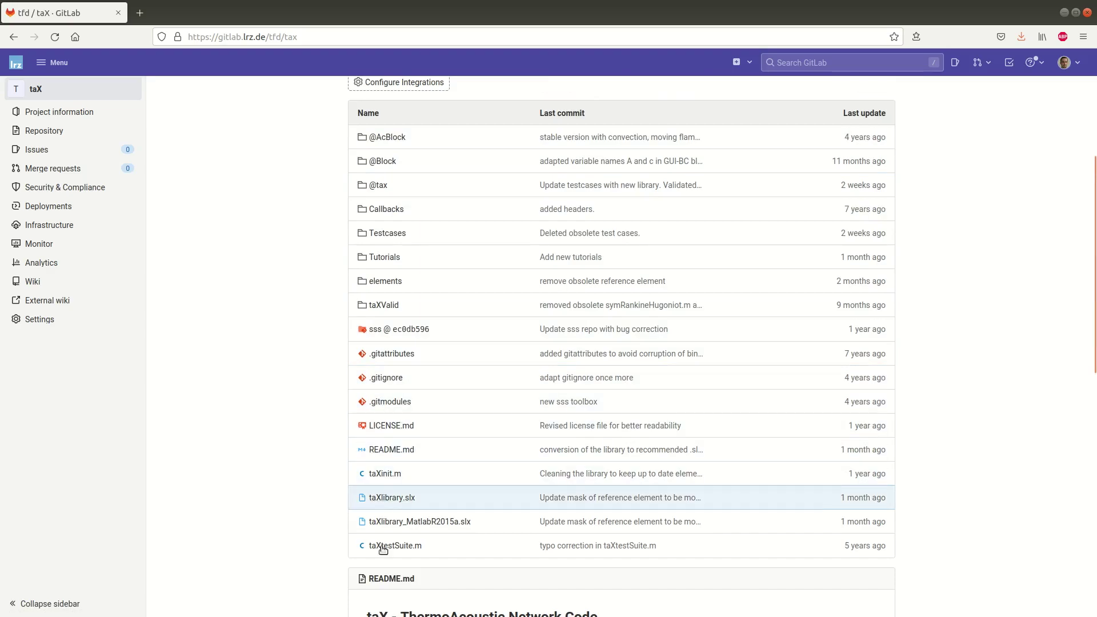
{"action": "scroll", "coordinate": [475, 248], "scroll_direction": "down", "scroll_amount": 6}
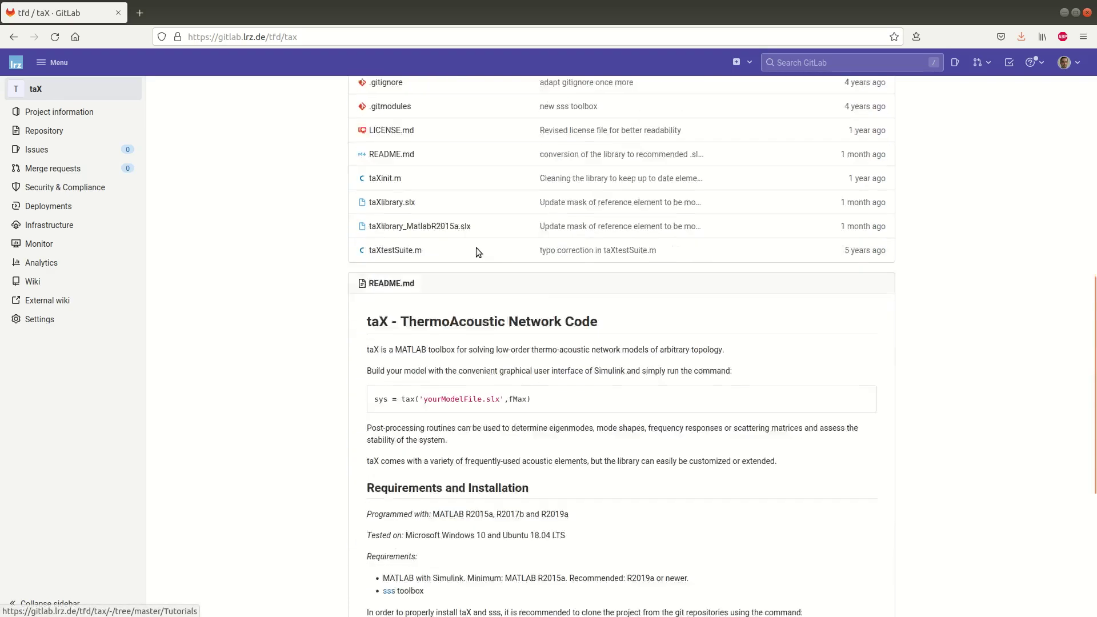
{"action": "scroll", "coordinate": [457, 269], "scroll_direction": "down", "scroll_amount": 3}
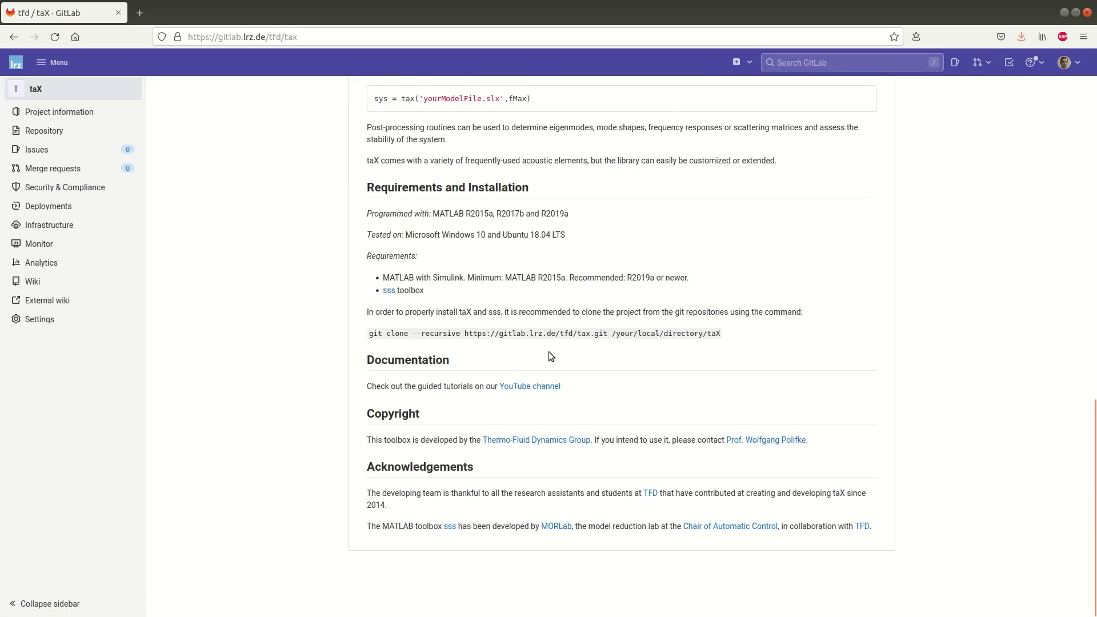
{"action": "scroll", "coordinate": [506, 499], "scroll_direction": "up", "scroll_amount": 12}
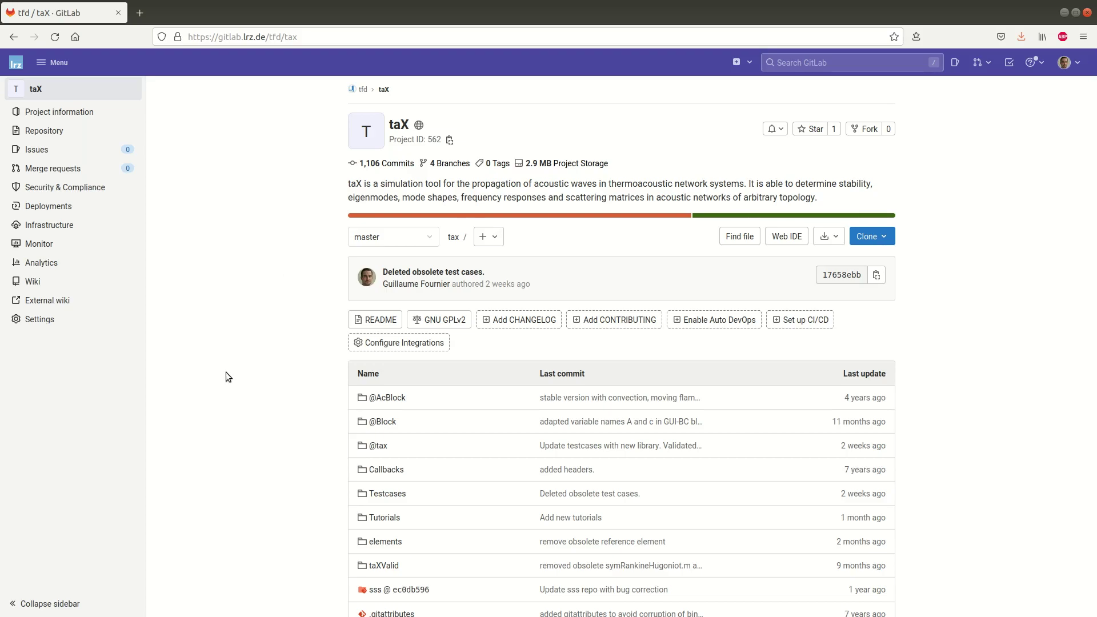
In a new terminal, run 'sudo apt install git-all' with the admin password; git-all is already newest
{"action": "key", "text": "ctrl+alt+t"}
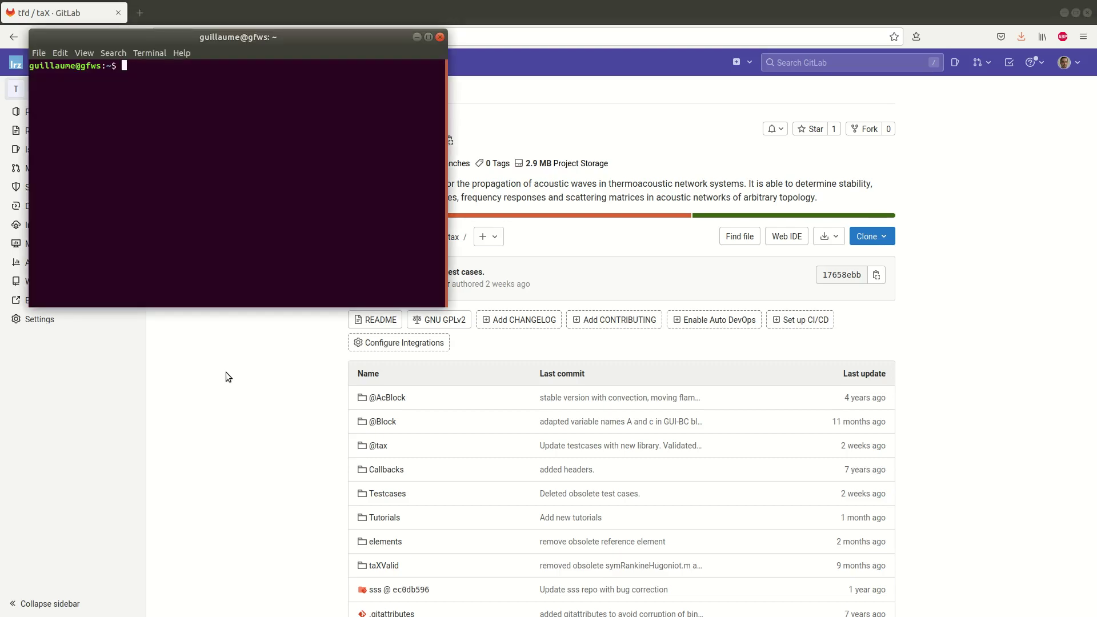
{"action": "type", "text": "sudo apt install git-all"}
{"action": "key", "text": "Return"}
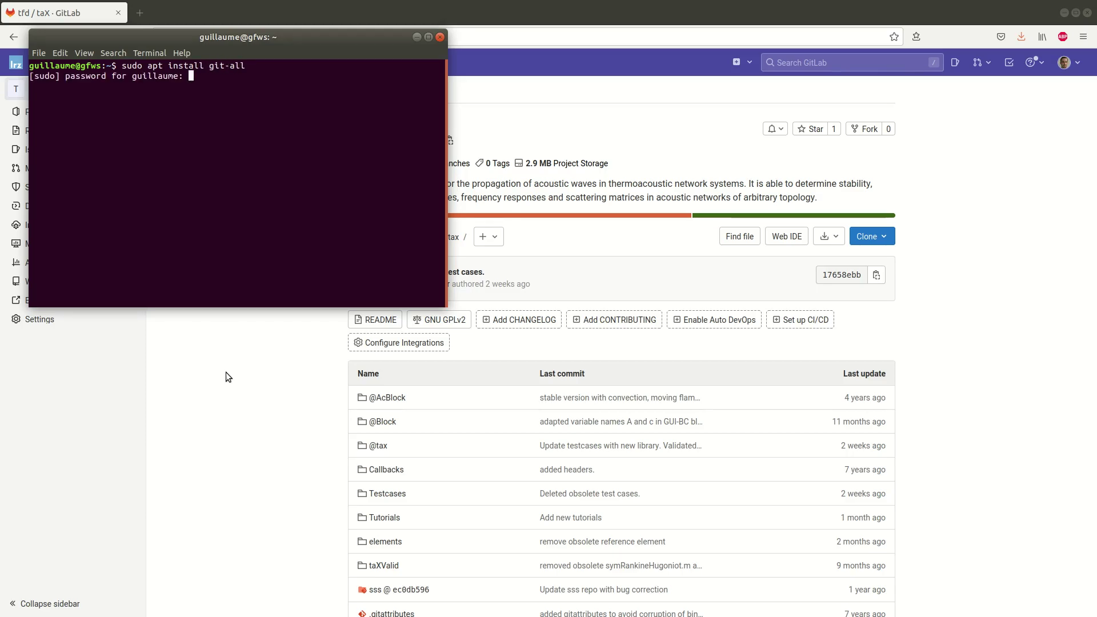
{"action": "key", "text": "Return"}
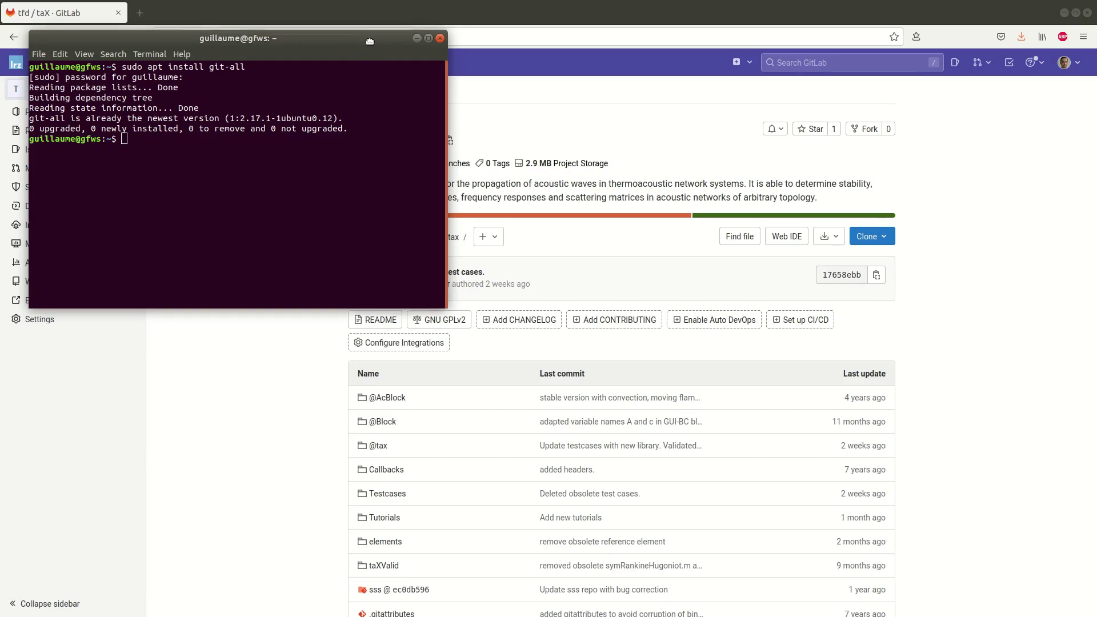
{"action": "left_click_drag", "start_coordinate": [368, 36], "coordinate": [384, 63]}
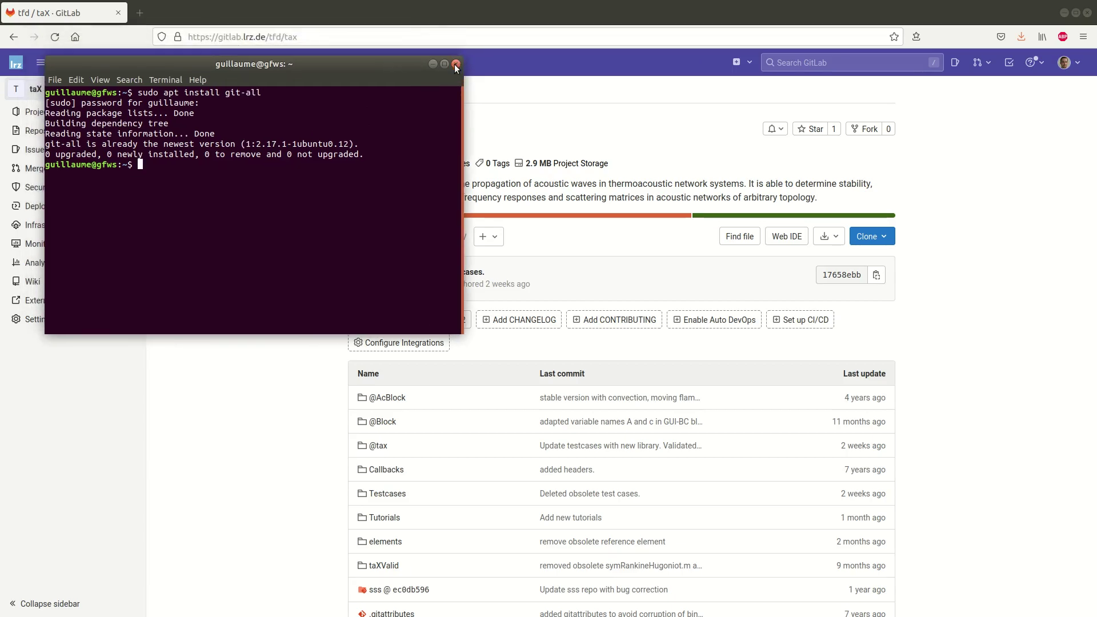
{"action": "left_click", "coordinate": [456, 66]}
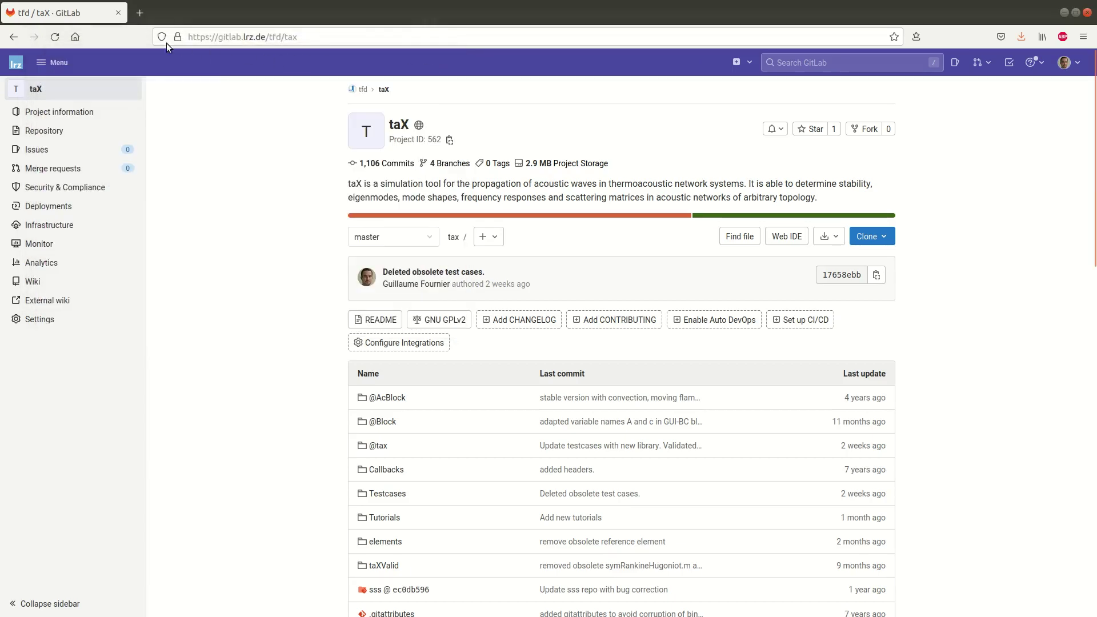
{"action": "left_click", "coordinate": [142, 17]}
{"action": "type", "text": "git"}
{"action": "key", "text": "Return"}
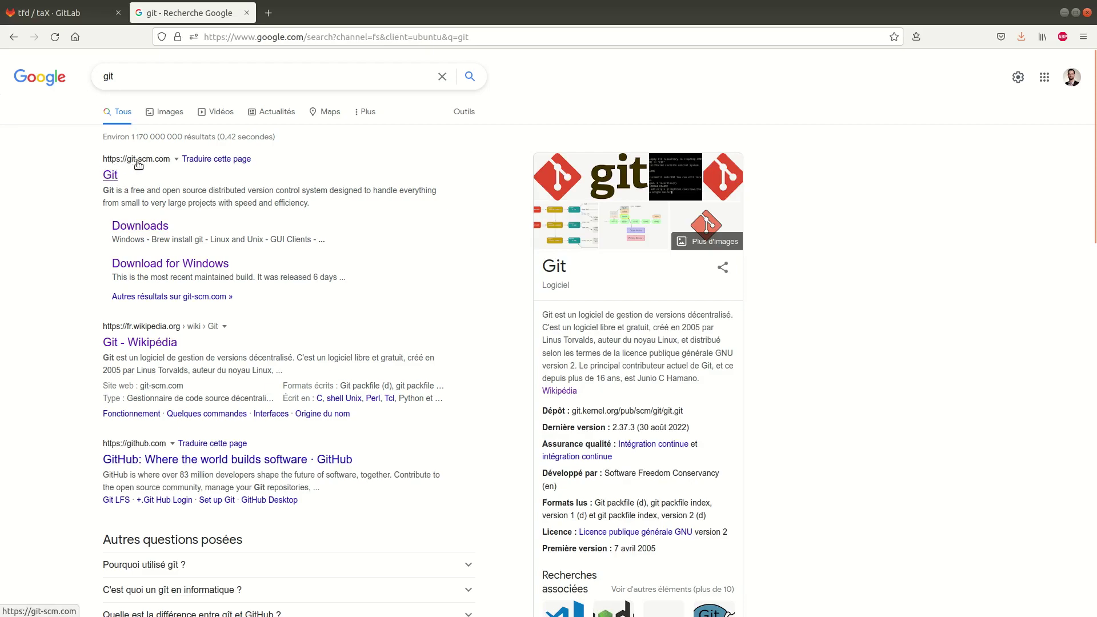
{"action": "left_click", "coordinate": [108, 178]}
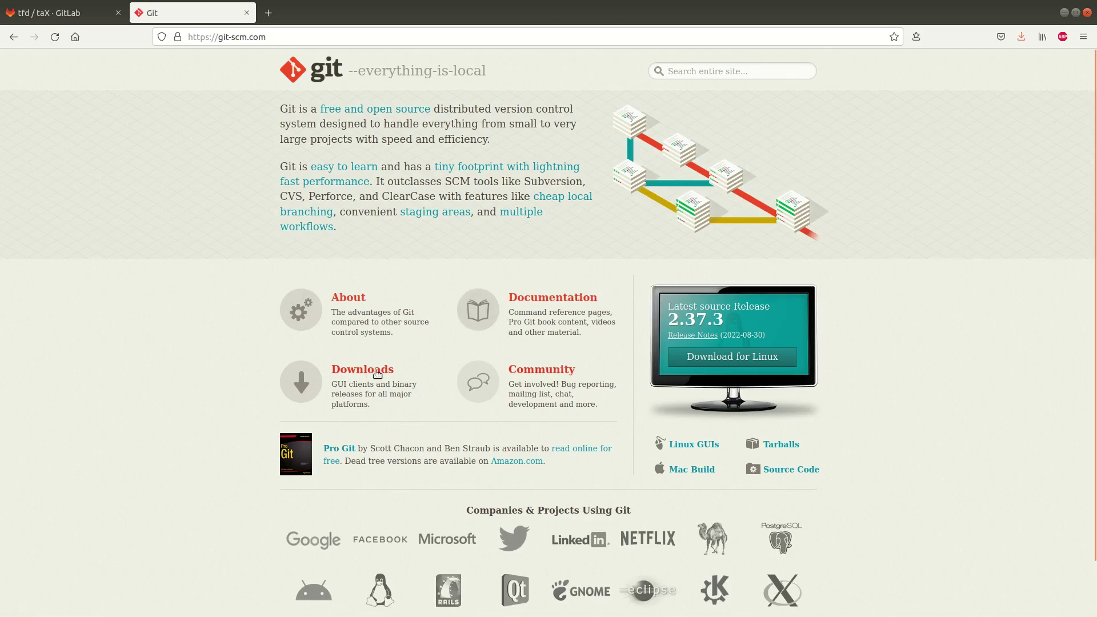
{"action": "left_click", "coordinate": [357, 373]}
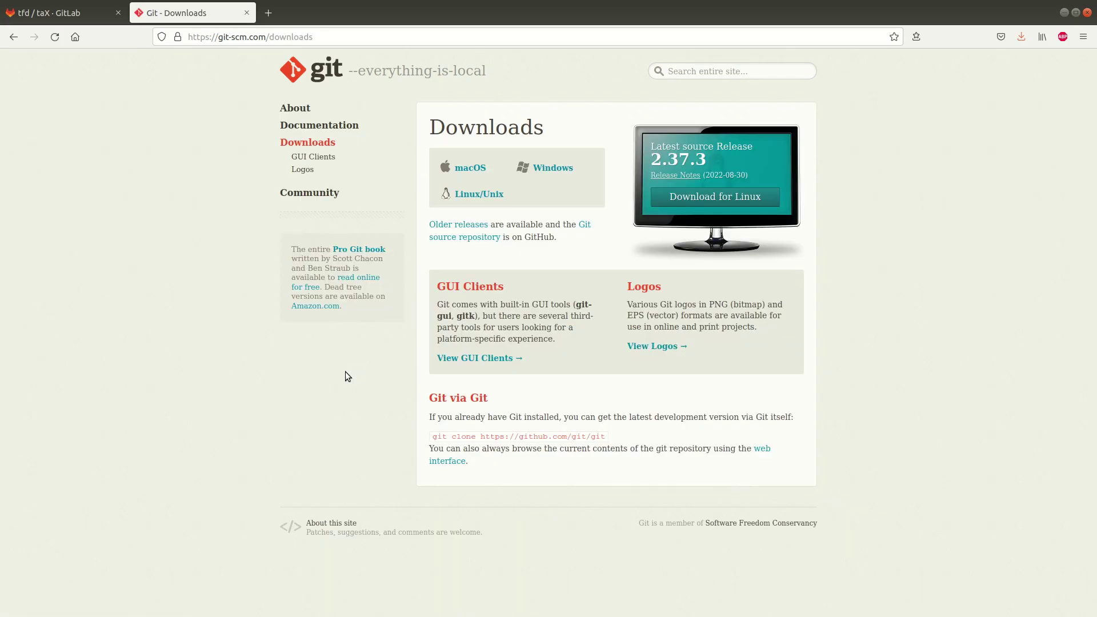
{"action": "left_click", "coordinate": [472, 173]}
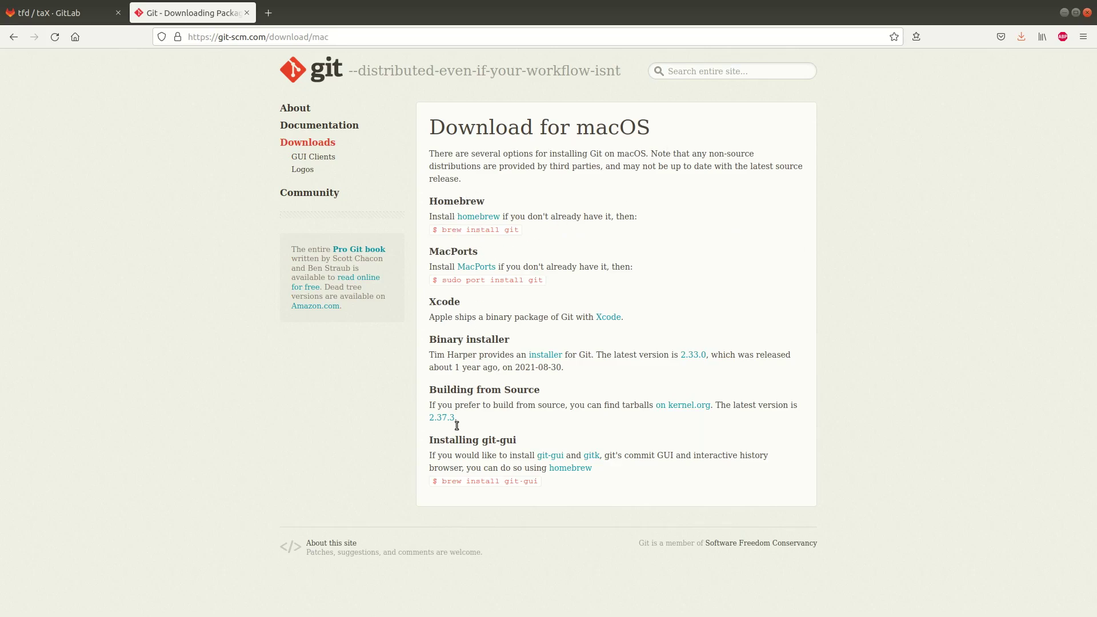
{"action": "key", "text": "alt+Left"}
{"action": "left_click", "coordinate": [568, 168]}
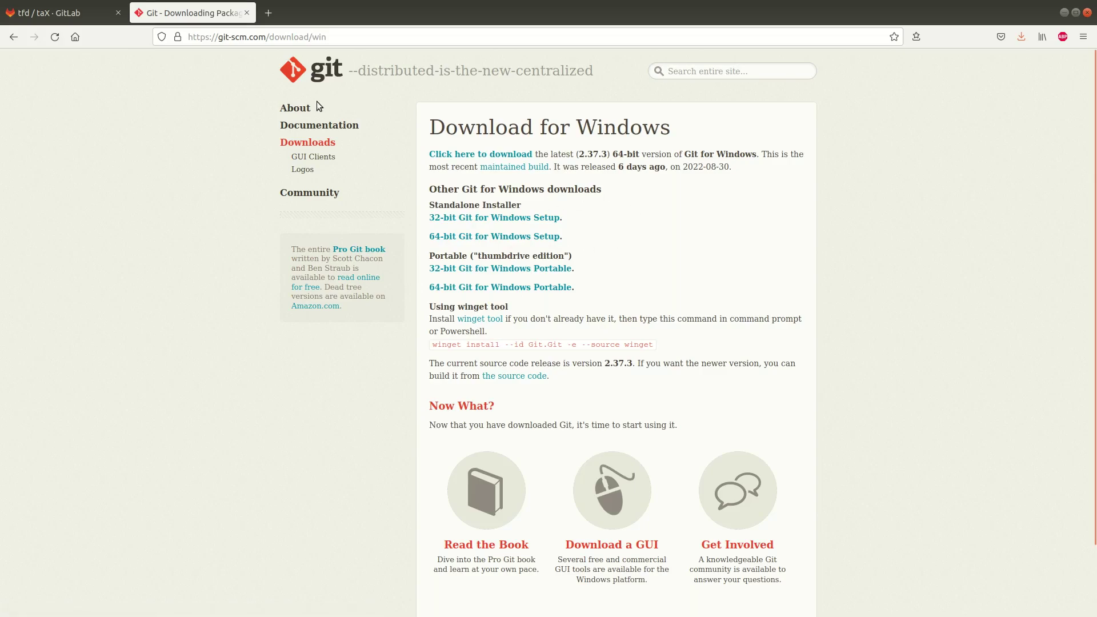
{"action": "left_click", "coordinate": [247, 13]}
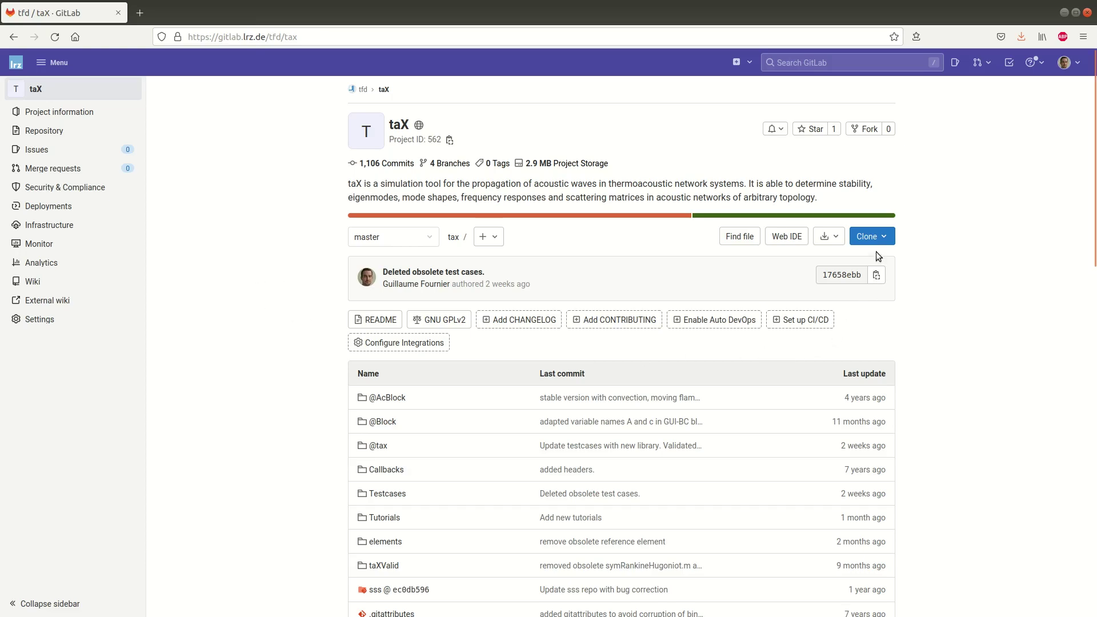
Copy the taX repository's 'Clone with HTTPS' URL from the Clone menu, then start a new terminal
{"action": "left_click", "coordinate": [869, 236]}
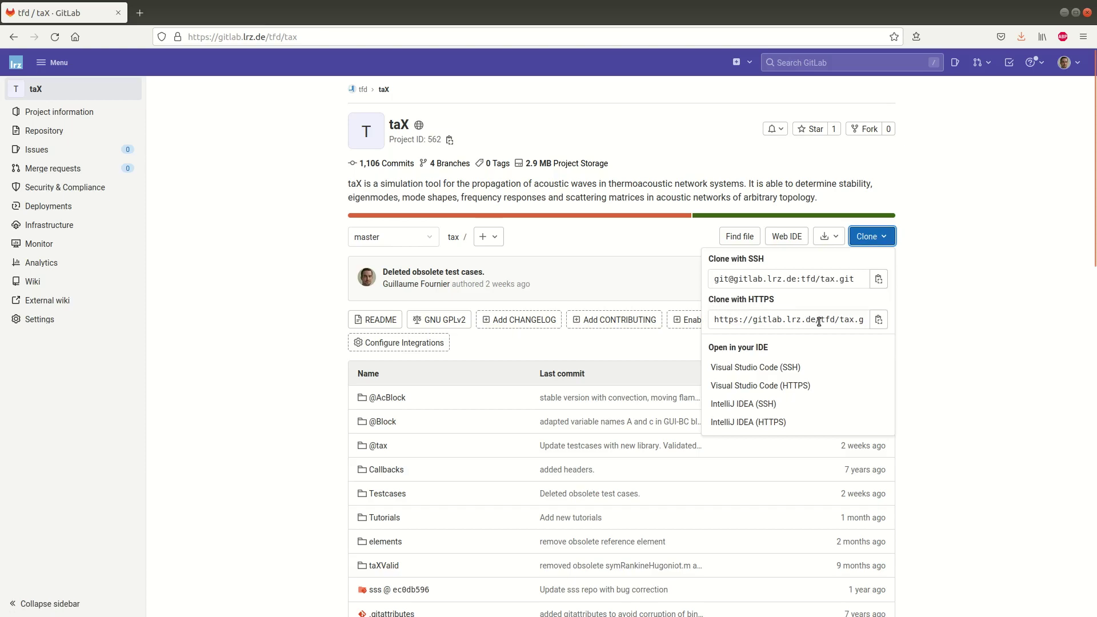
{"action": "left_click", "coordinate": [879, 324]}
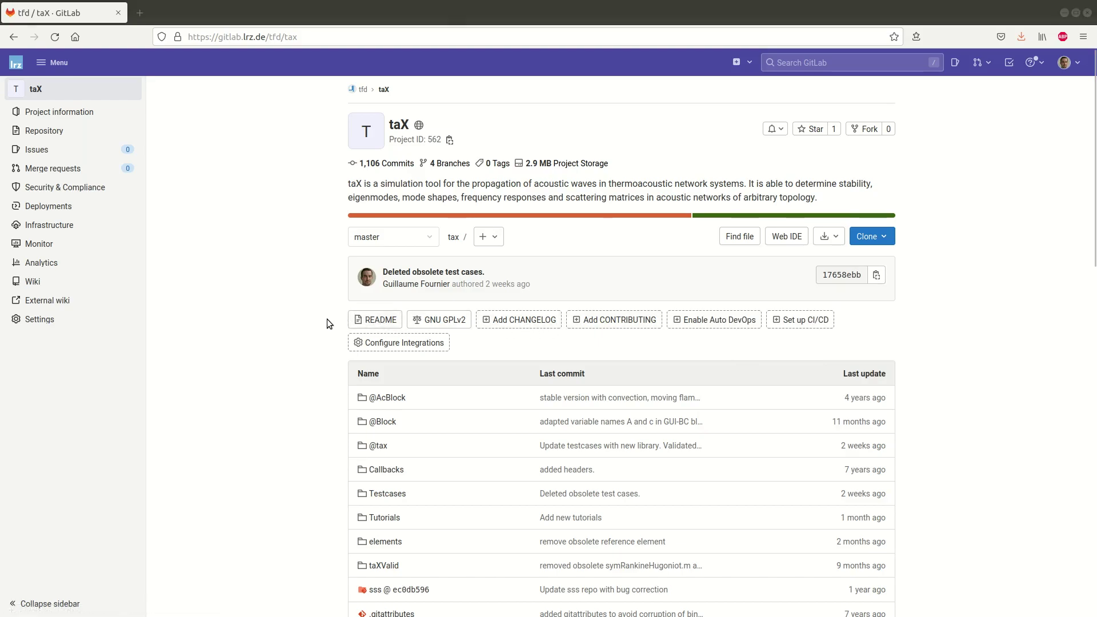
{"action": "key", "text": "ctrl+alt+t"}
{"action": "left_click_drag", "start_coordinate": [289, 38], "coordinate": [468, 110]}
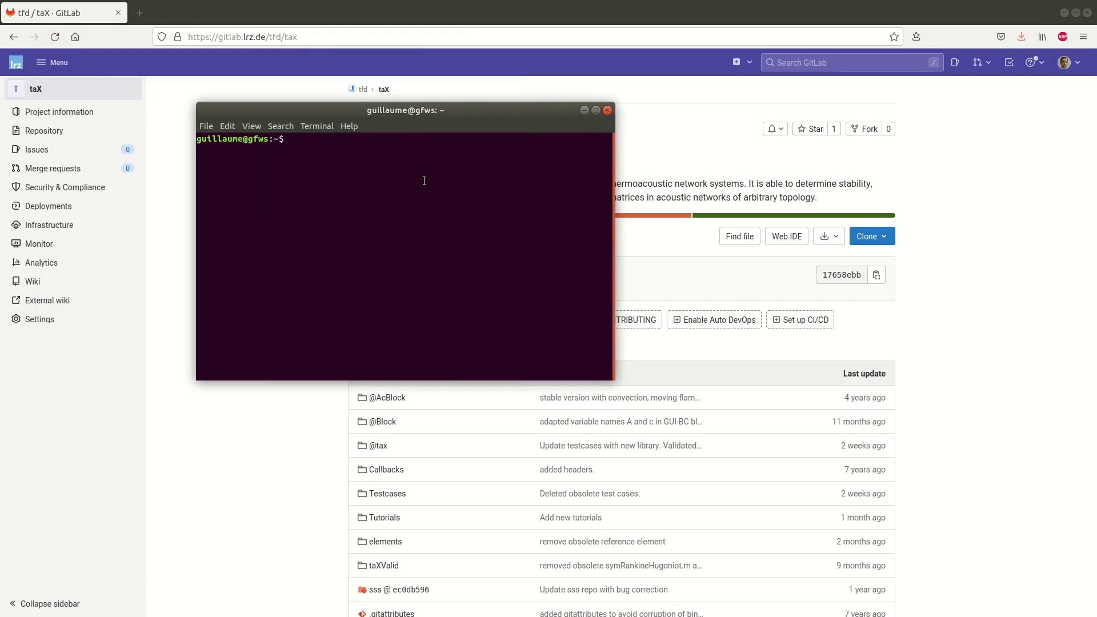
{"action": "type", "text": "git"}
{"action": "key", "text": "BackSpace"}
{"action": "key", "text": "BackSpace"}
{"action": "key", "text": "BackSpace"}
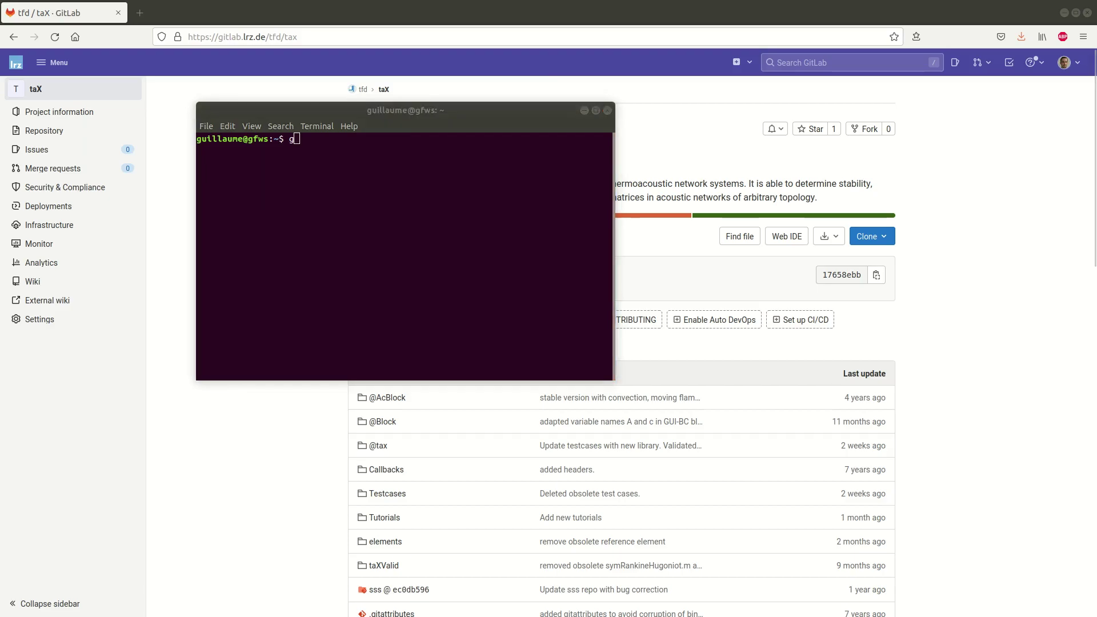
{"action": "type", "text": "it clone "}
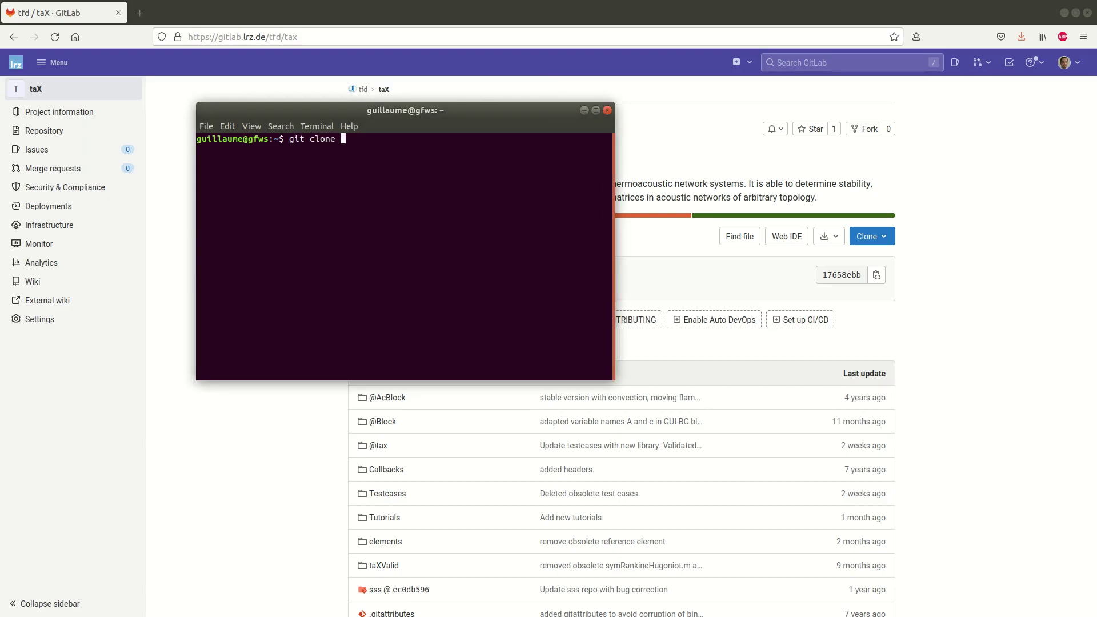
{"action": "type", "text": "--recursive"}
{"action": "right_click", "coordinate": [406, 213]}
{"action": "left_click", "coordinate": [435, 241]}
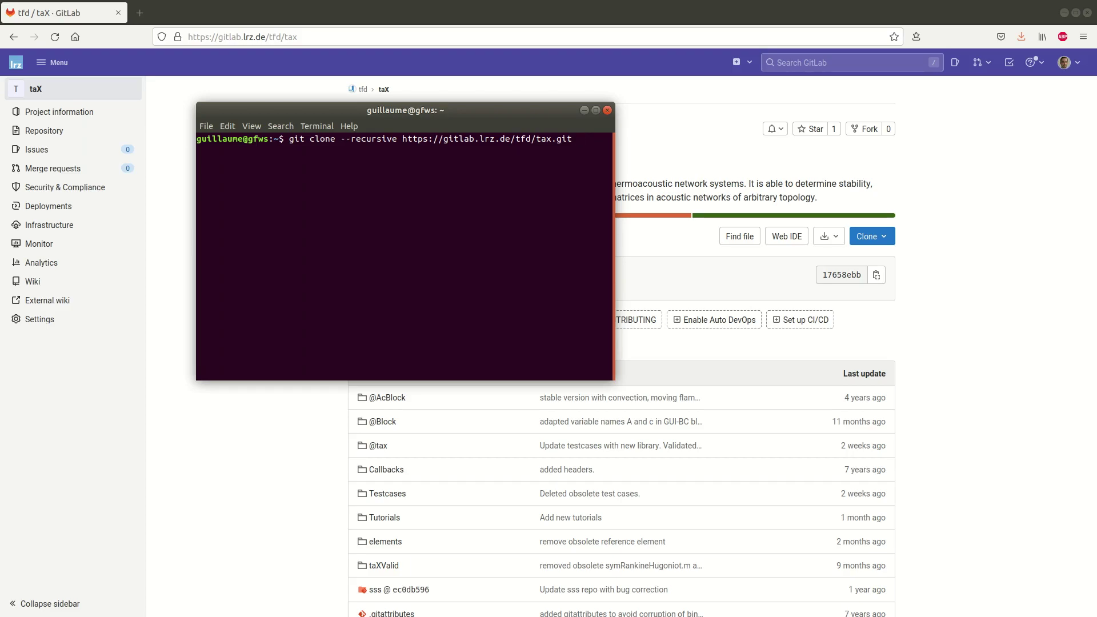
Add the target path Documents/taX_tutorial/MATLAB/taX and run the recursive clone
{"action": "type", "text": "Docu"}
{"action": "key", "text": "Tab"}
{"action": "type", "text": "tax"}
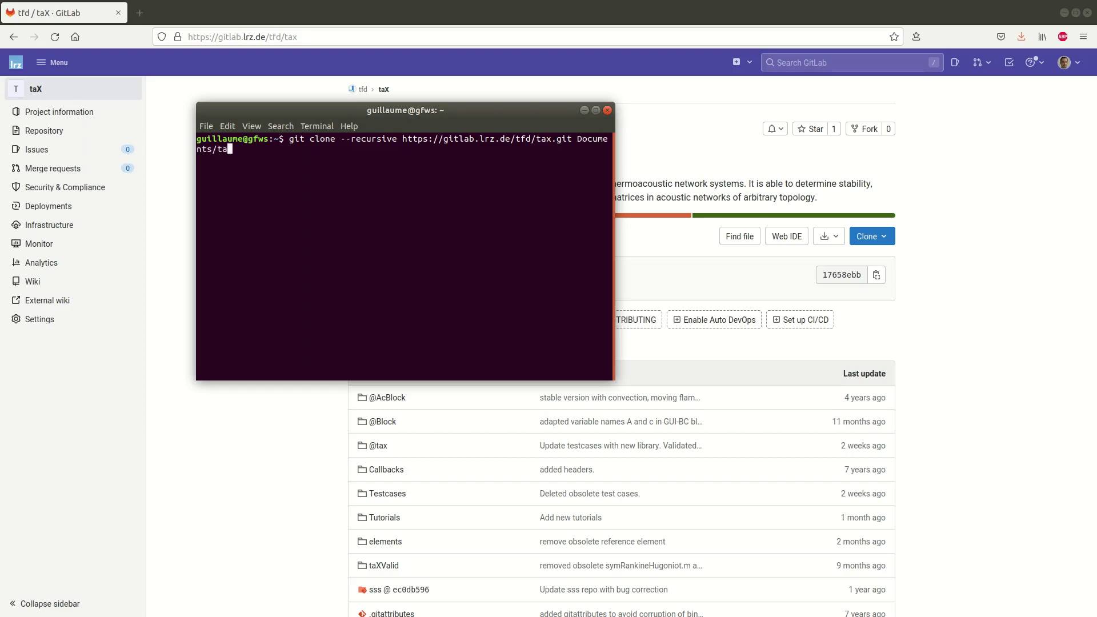
{"action": "key", "text": "BackSpace"}
{"action": "type", "text": "X_tu"}
{"action": "key", "text": "Tab"}
{"action": "type", "text": "MA"}
{"action": "key", "text": "Tab"}
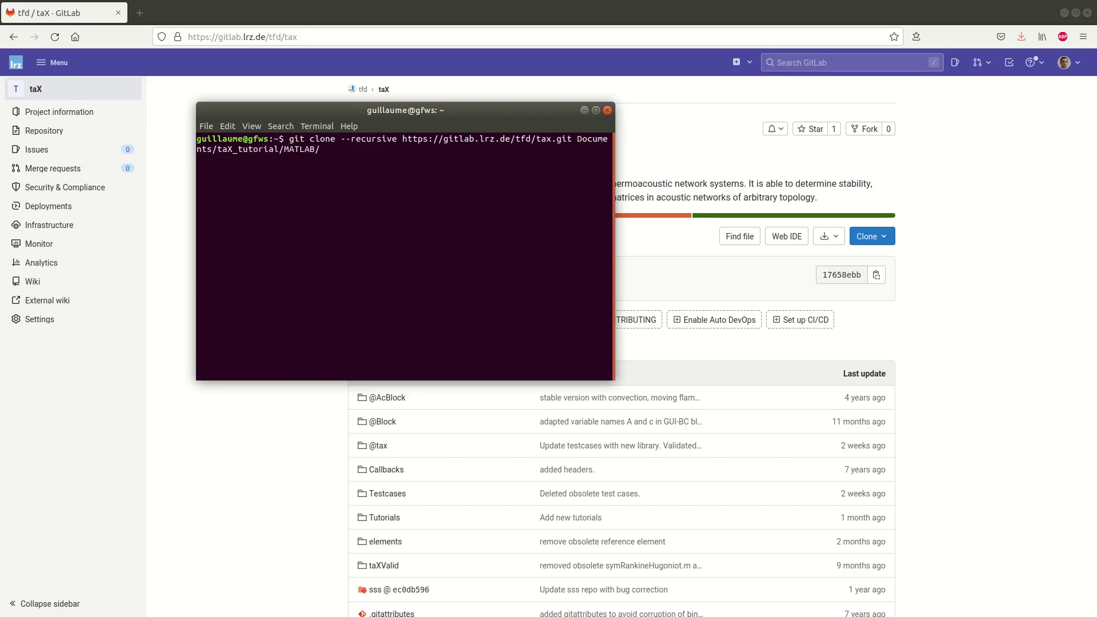
{"action": "type", "text": "taX"}
{"action": "key", "text": "Return"}
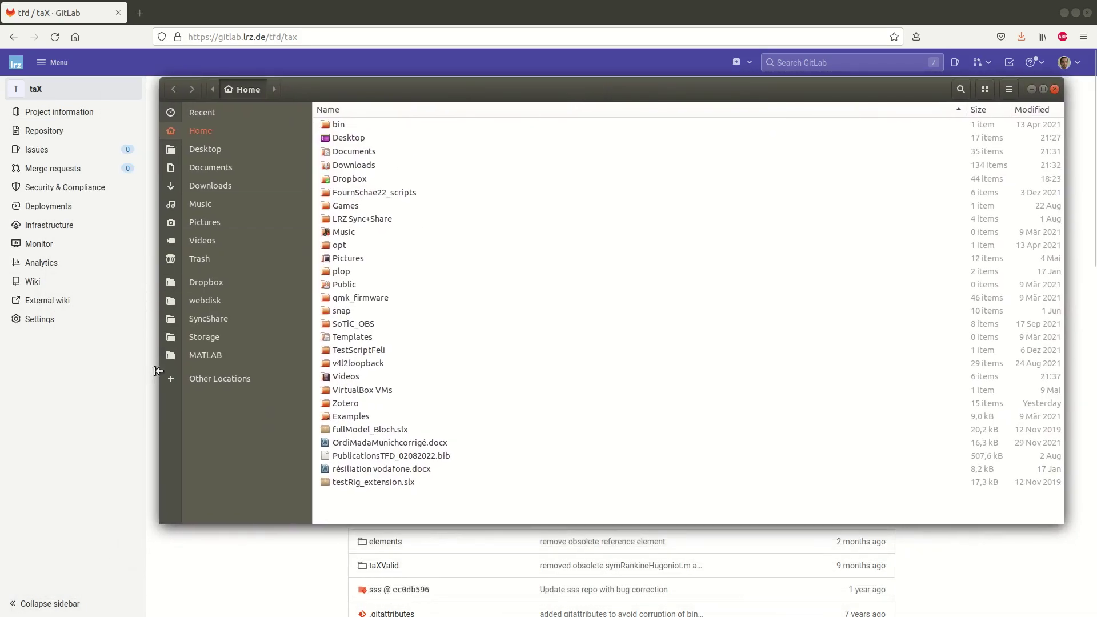
Browse MATLAB > taX > sss to confirm the submodule holds 9 items, then return to taX
{"action": "left_click", "coordinate": [190, 361]}
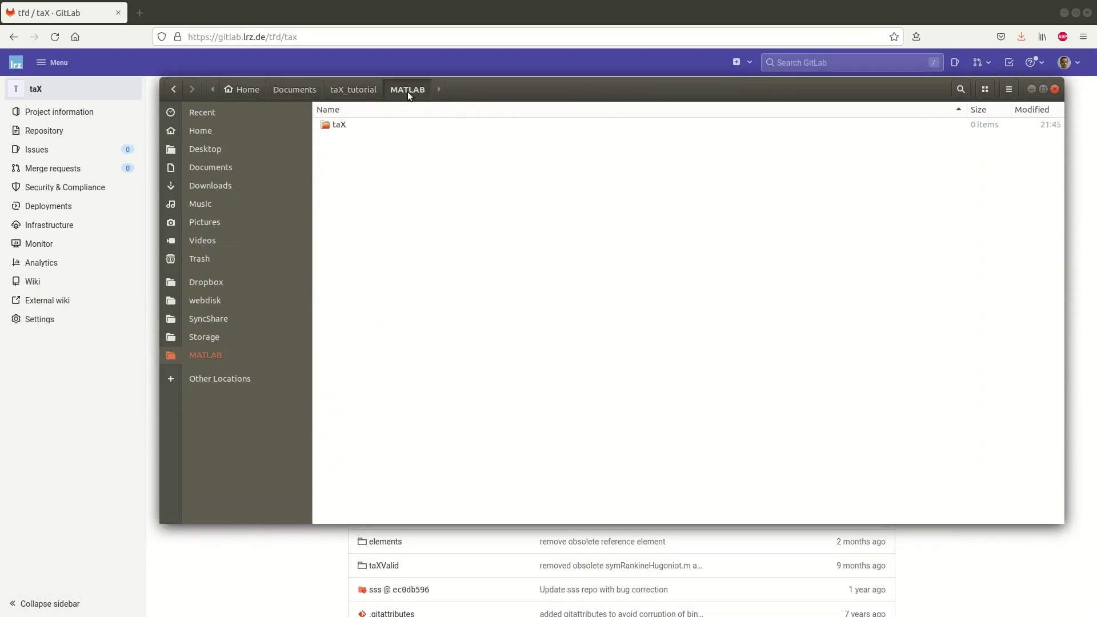
{"action": "double_click", "coordinate": [336, 128]}
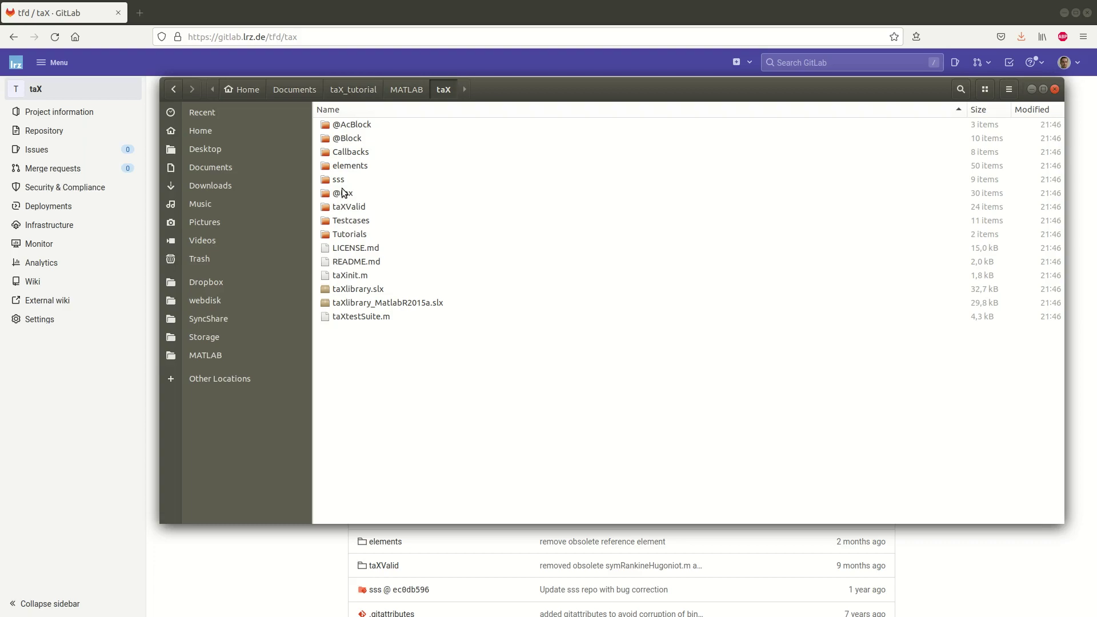
{"action": "double_click", "coordinate": [339, 180]}
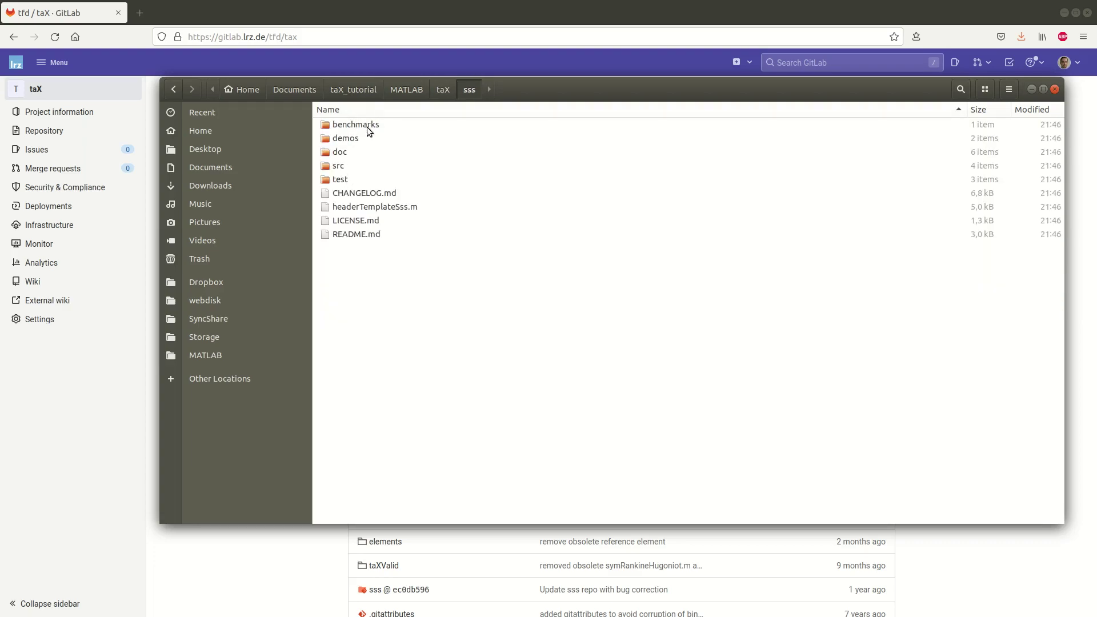
{"action": "left_click", "coordinate": [445, 89]}
{"action": "right_click", "coordinate": [378, 367]}
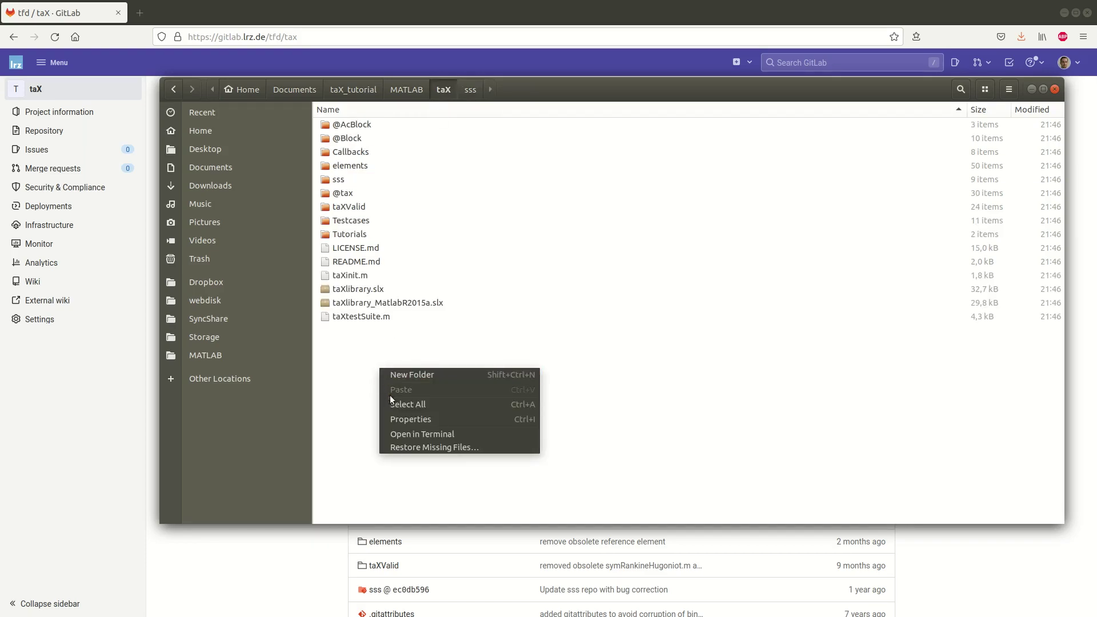
Open a terminal in the cloned taX folder and run 'git status'
{"action": "left_click", "coordinate": [412, 434]}
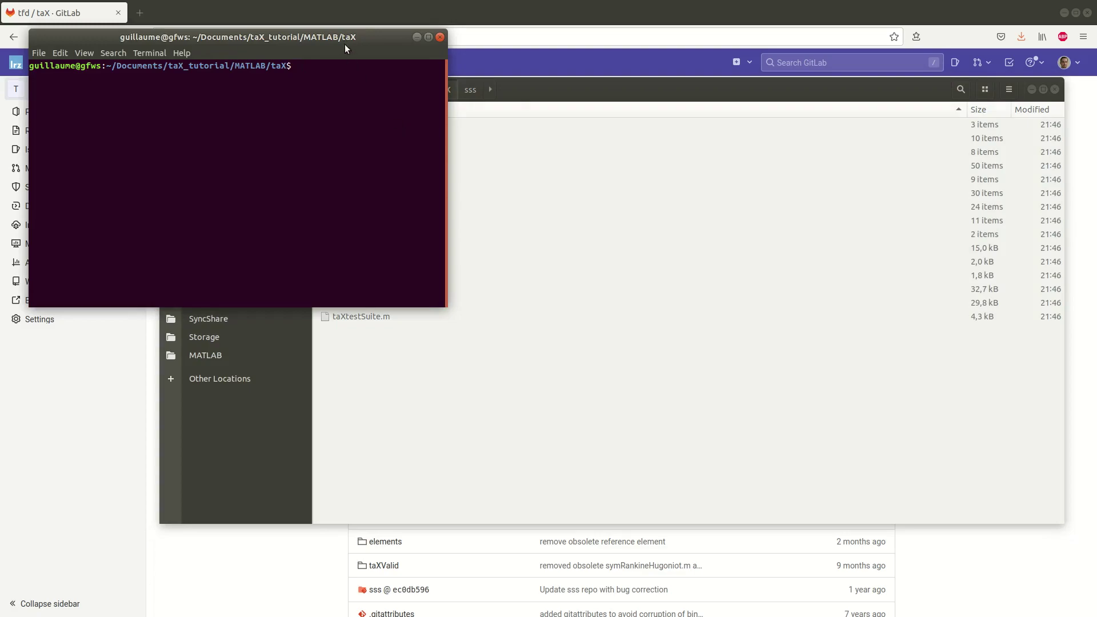
{"action": "left_click_drag", "start_coordinate": [344, 40], "coordinate": [504, 158]}
{"action": "type", "text": "git s"}
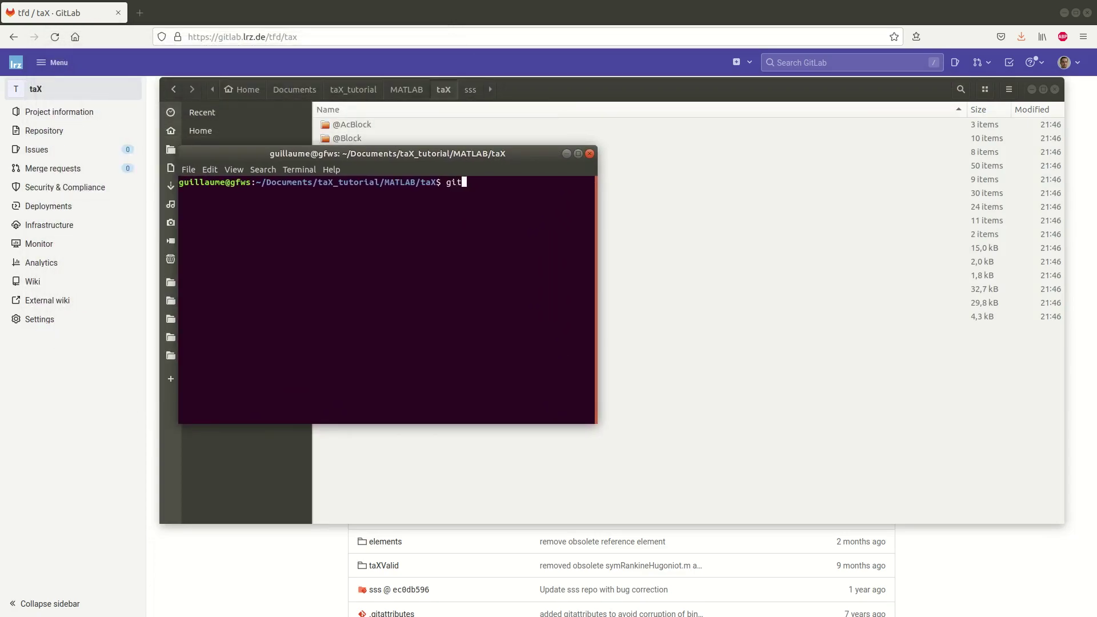
{"action": "type", "text": "tatus"}
{"action": "key", "text": "Return"}
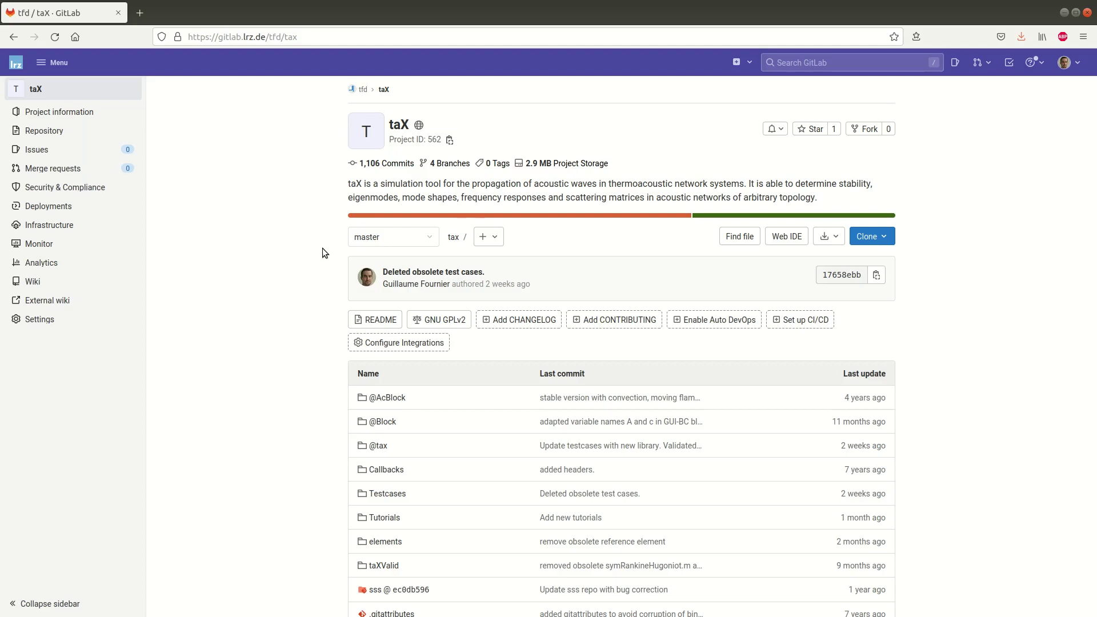
Download the taX source as tax-master.zip and save it into Documents/taX_tutorial/MATLAB
{"action": "left_click", "coordinate": [830, 240]}
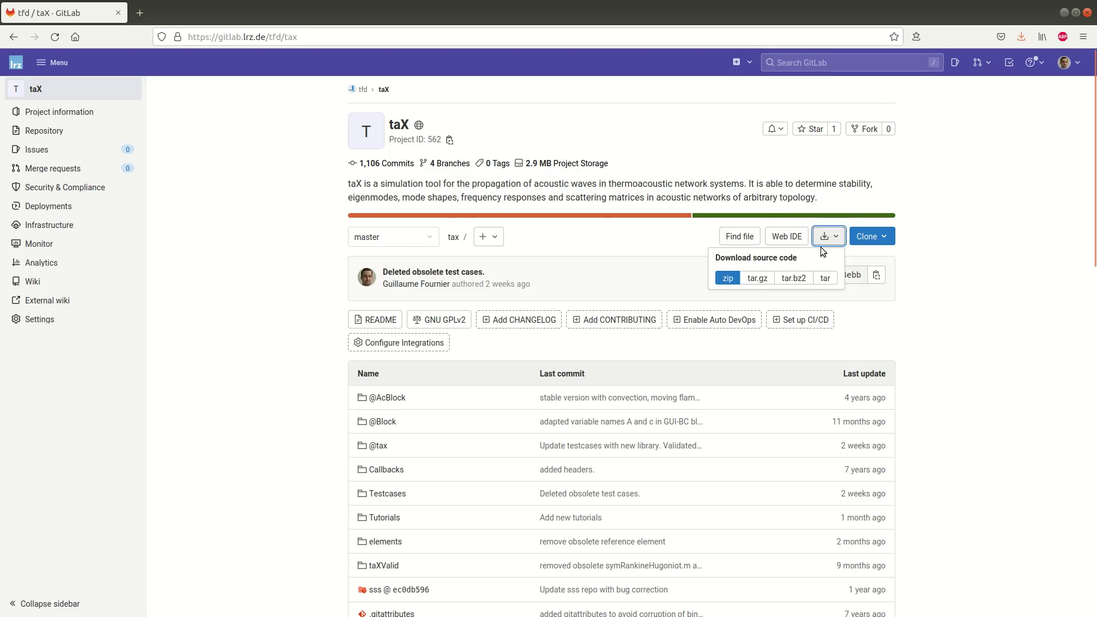
{"action": "left_click", "coordinate": [727, 280]}
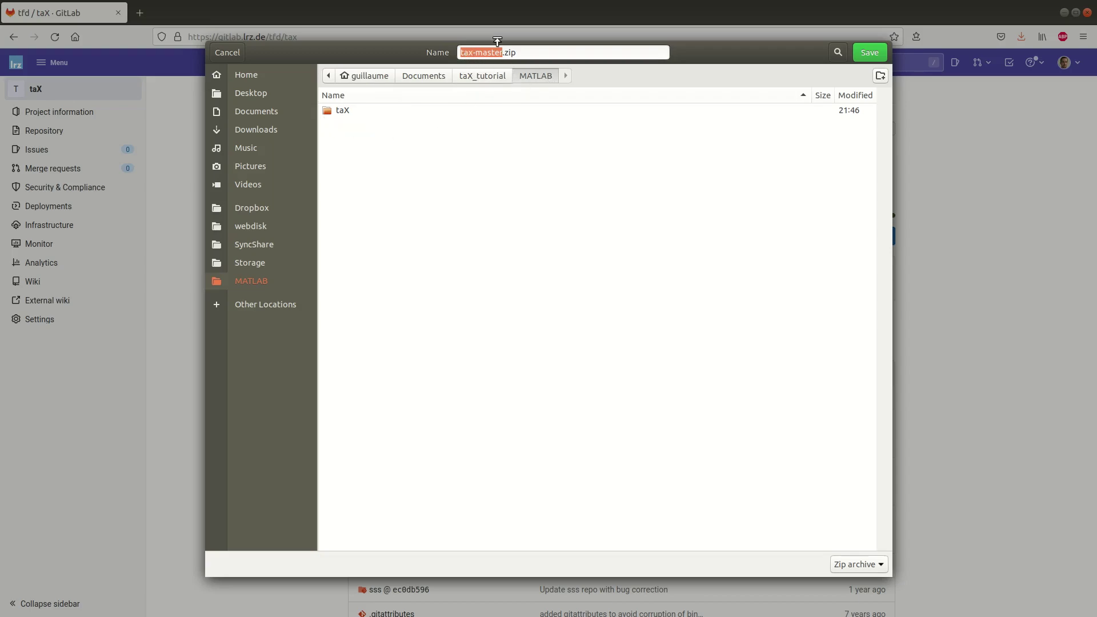
{"action": "left_click", "coordinate": [863, 53]}
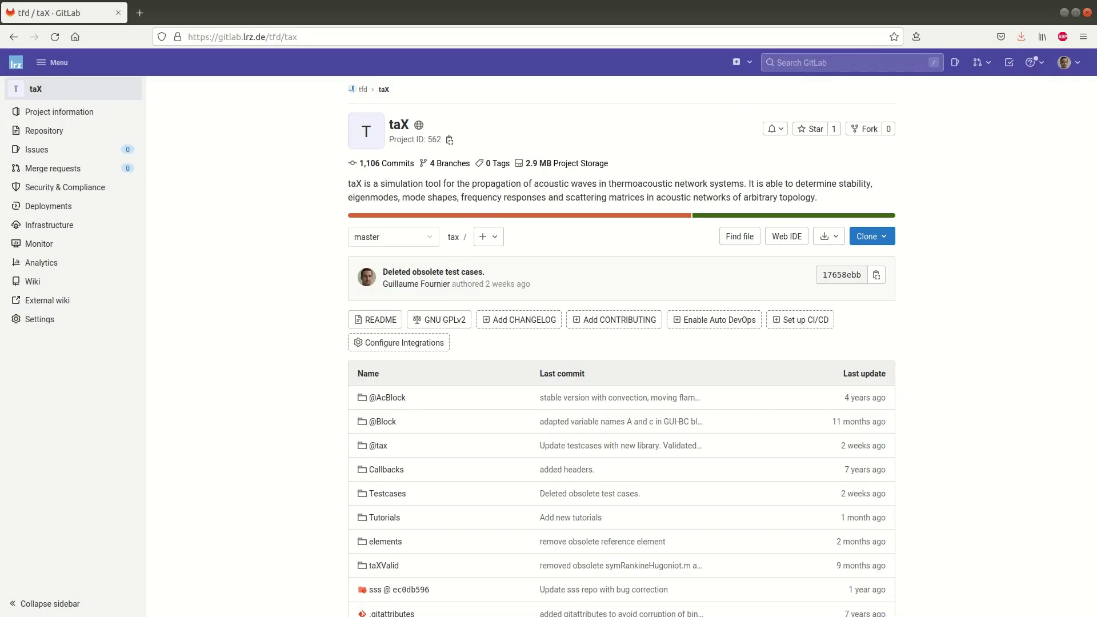
Extract tax-master.zip here in Files and open the resulting tax-master folder
{"action": "key", "text": "alt+Tab"}
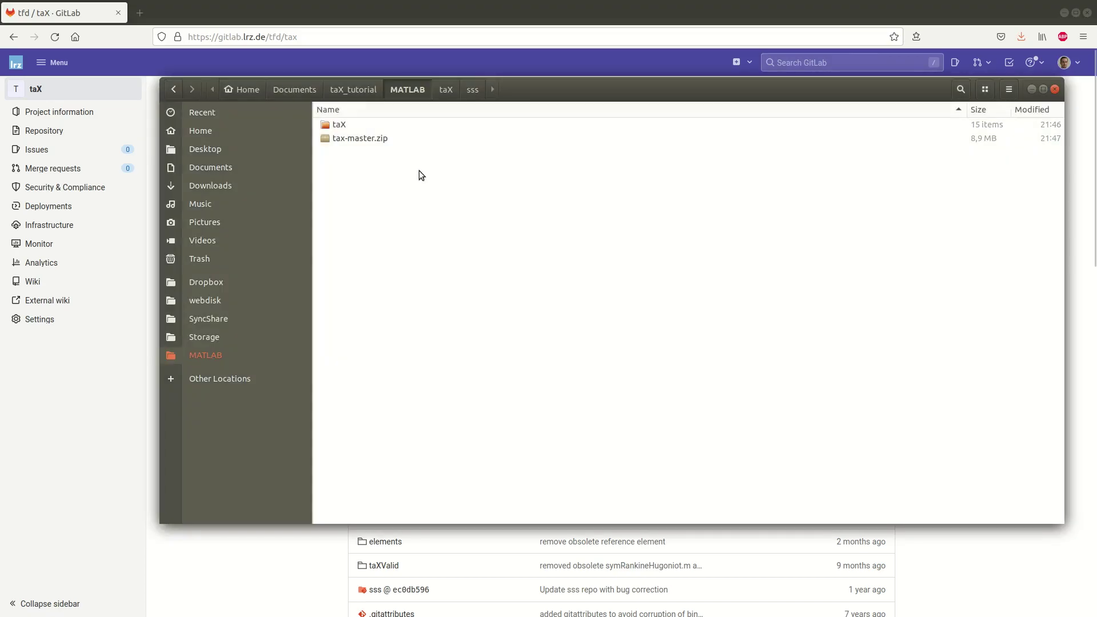
{"action": "right_click", "coordinate": [352, 139]}
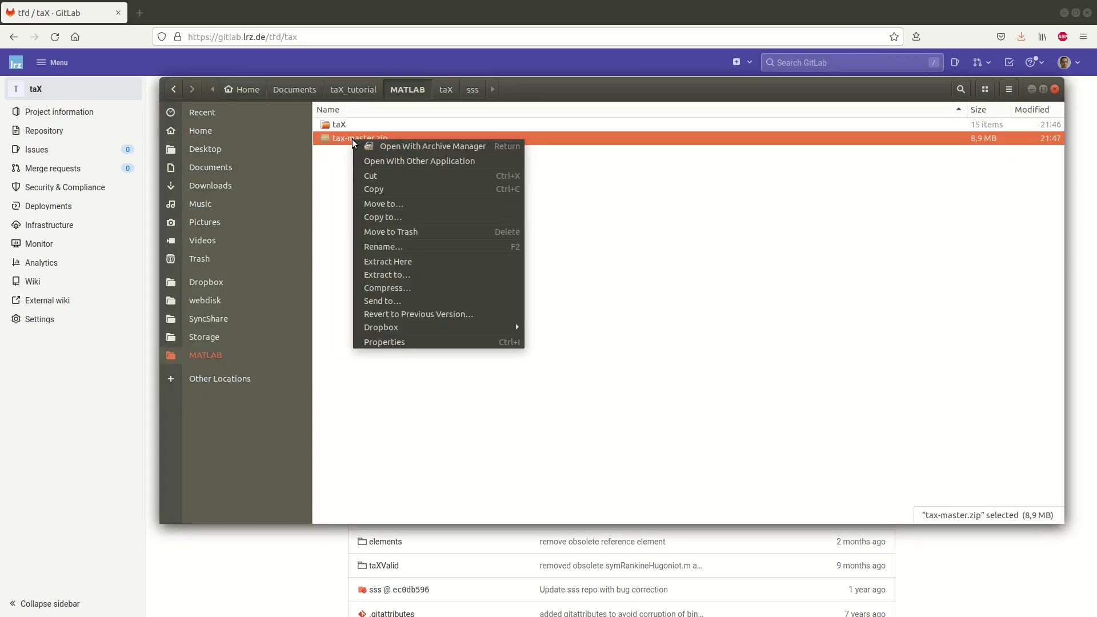
{"action": "left_click", "coordinate": [417, 266]}
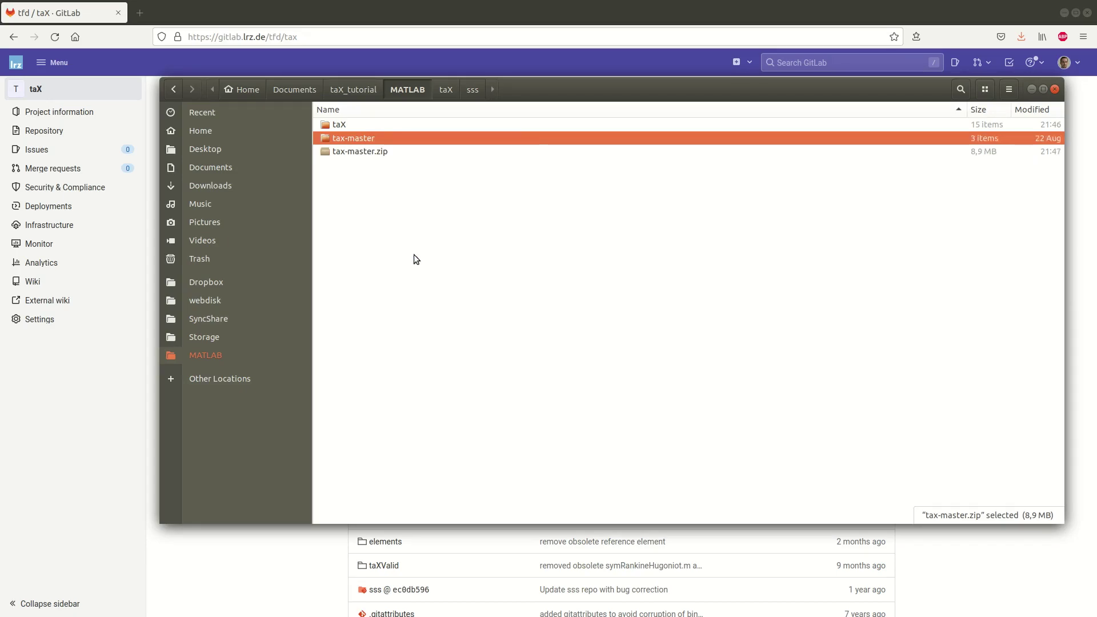
{"action": "double_click", "coordinate": [359, 142]}
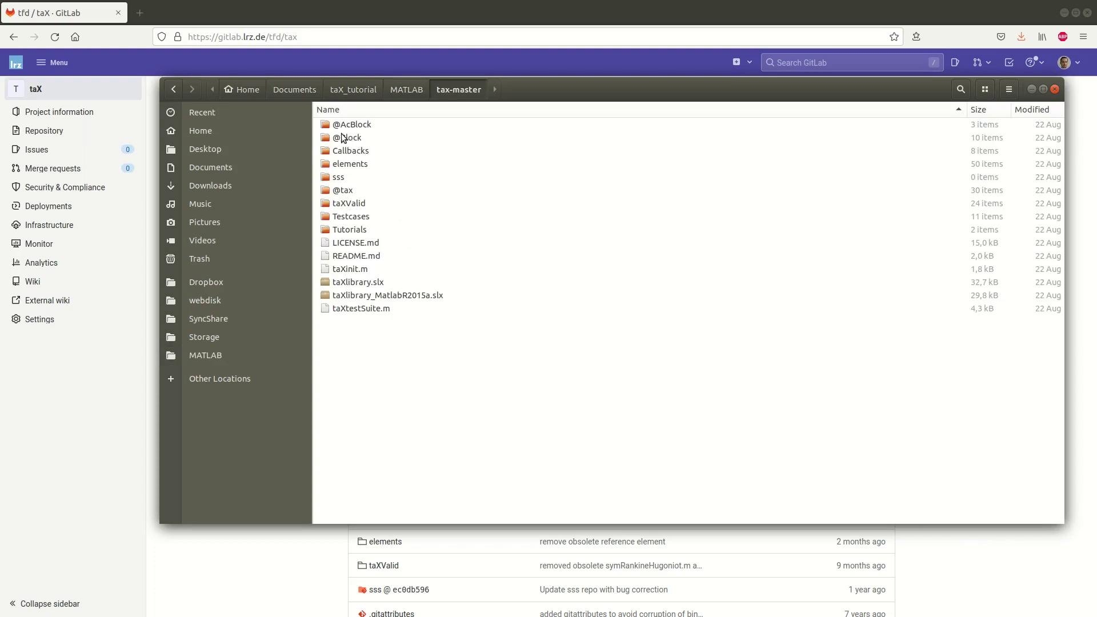
{"action": "right_click", "coordinate": [377, 386]}
Open a terminal in tax-master and run 'git status', which reports 'not a git repository'
{"action": "left_click", "coordinate": [417, 451]}
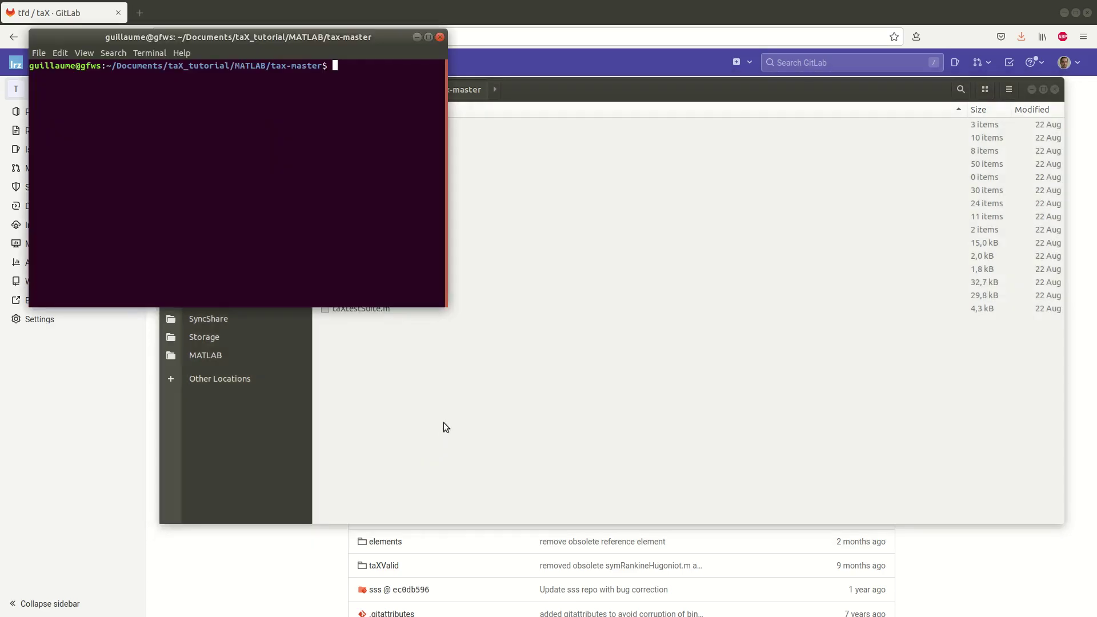
{"action": "type", "text": "git status"}
{"action": "key", "text": "Return"}
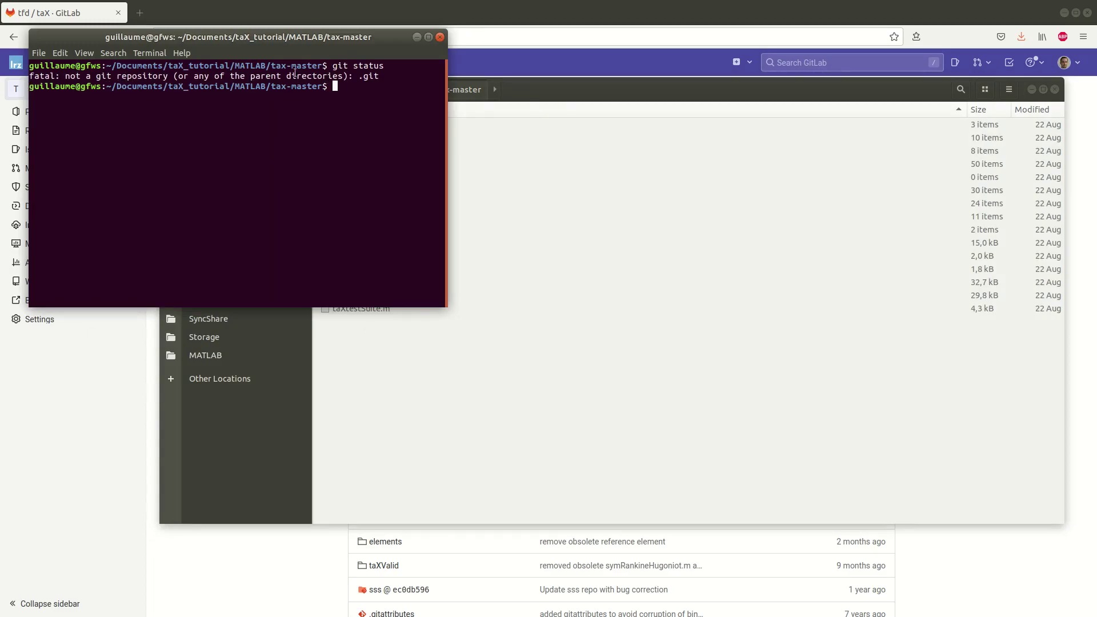
{"action": "left_click_drag", "start_coordinate": [368, 43], "coordinate": [412, 186]}
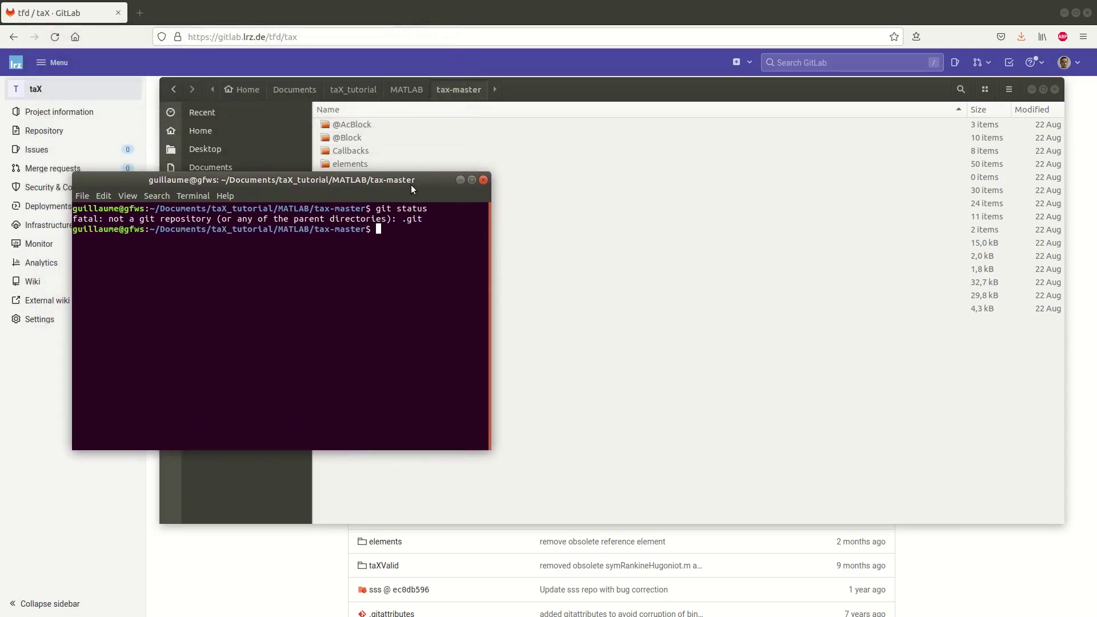
Close the terminal and open the sss folder inside tax-master, which is empty
{"action": "left_click", "coordinate": [483, 179]}
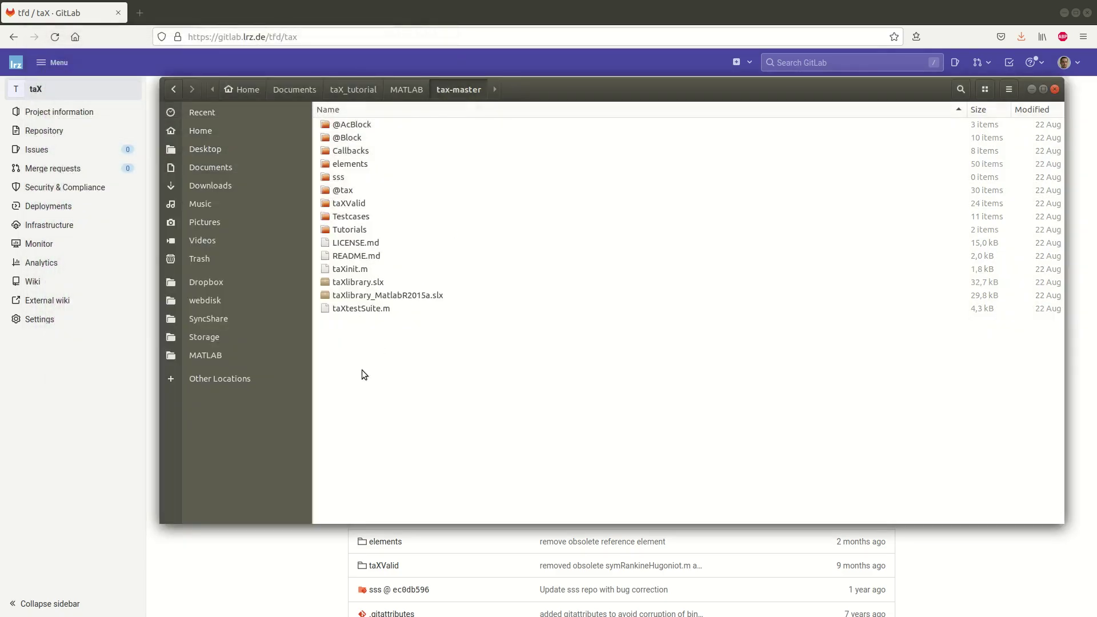
{"action": "double_click", "coordinate": [340, 178]}
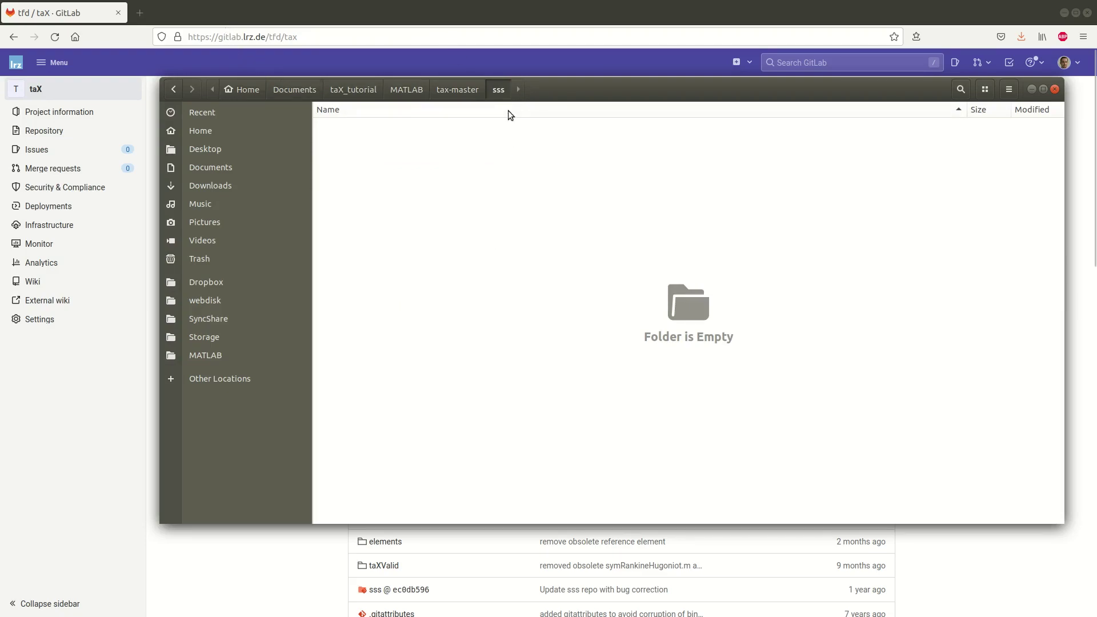
Back on the GitLab taX page, follow the sss submodule link ec0db596 to GitHub
{"action": "left_click", "coordinate": [383, 14]}
{"action": "scroll", "coordinate": [255, 323], "scroll_direction": "down", "scroll_amount": 3}
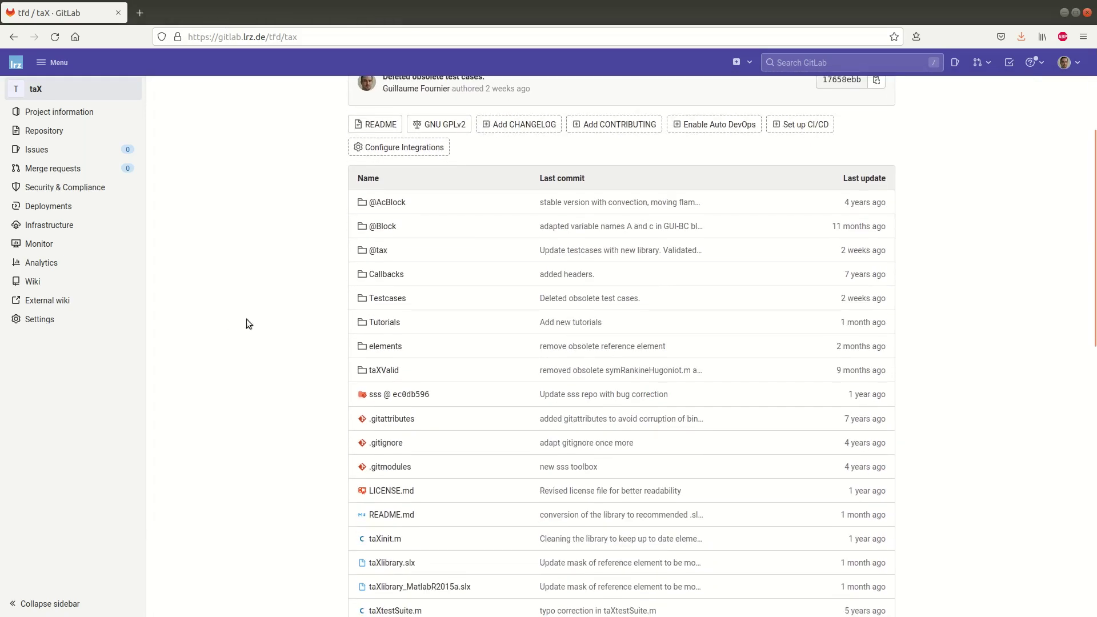
{"action": "scroll", "coordinate": [343, 364], "scroll_direction": "down", "scroll_amount": 2}
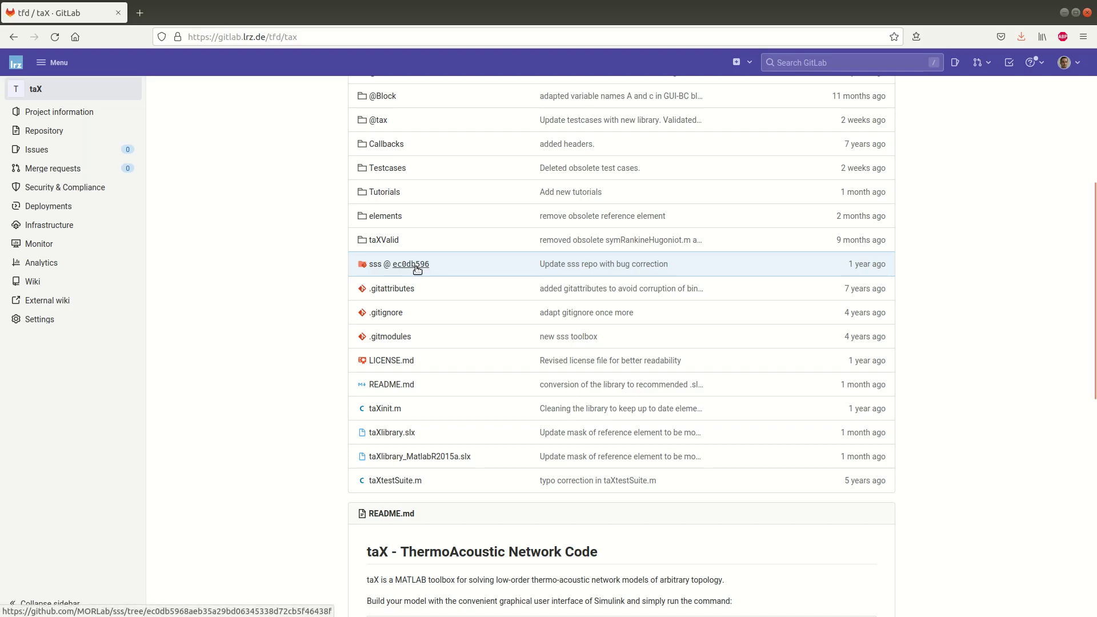
{"action": "left_click", "coordinate": [411, 264]}
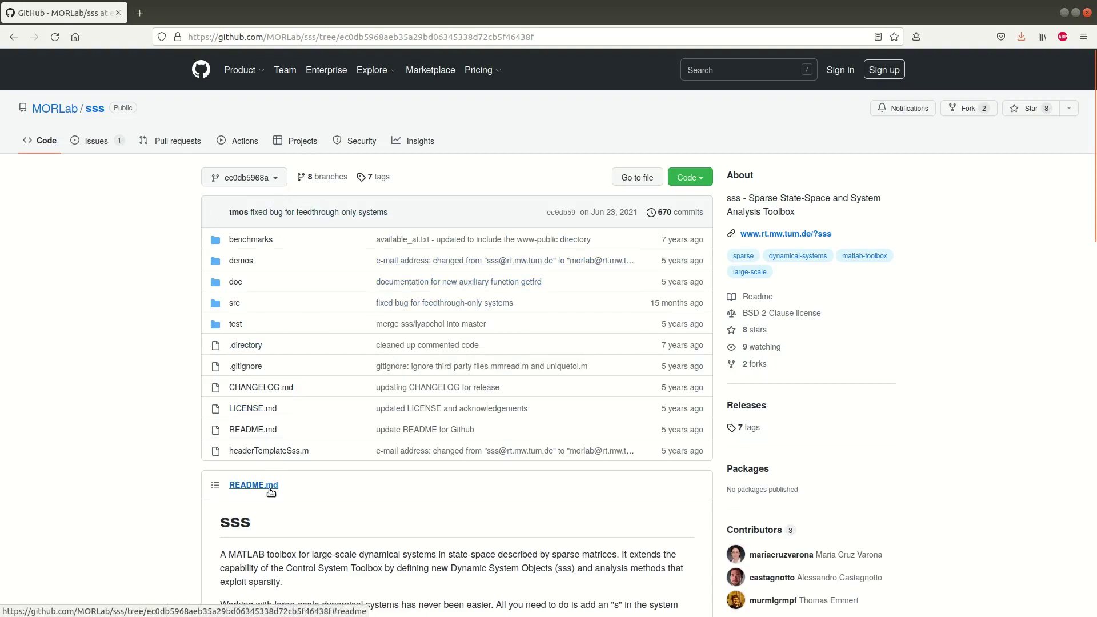
Download the sss repository as a ZIP and save it into tax-master/sss
{"action": "left_click", "coordinate": [701, 182]}
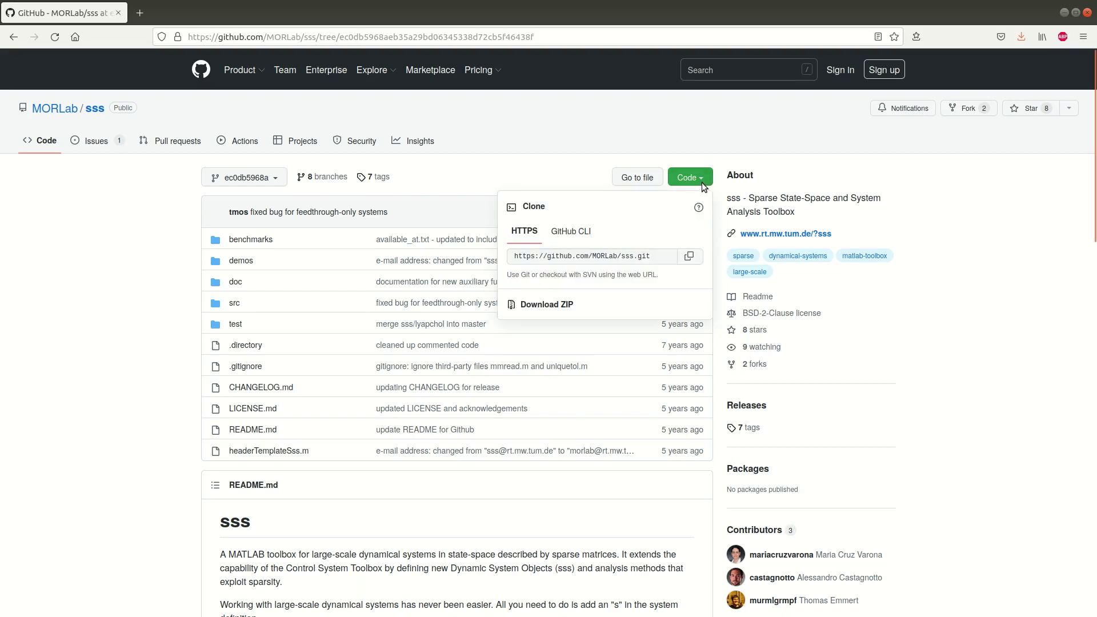
{"action": "left_click", "coordinate": [555, 307]}
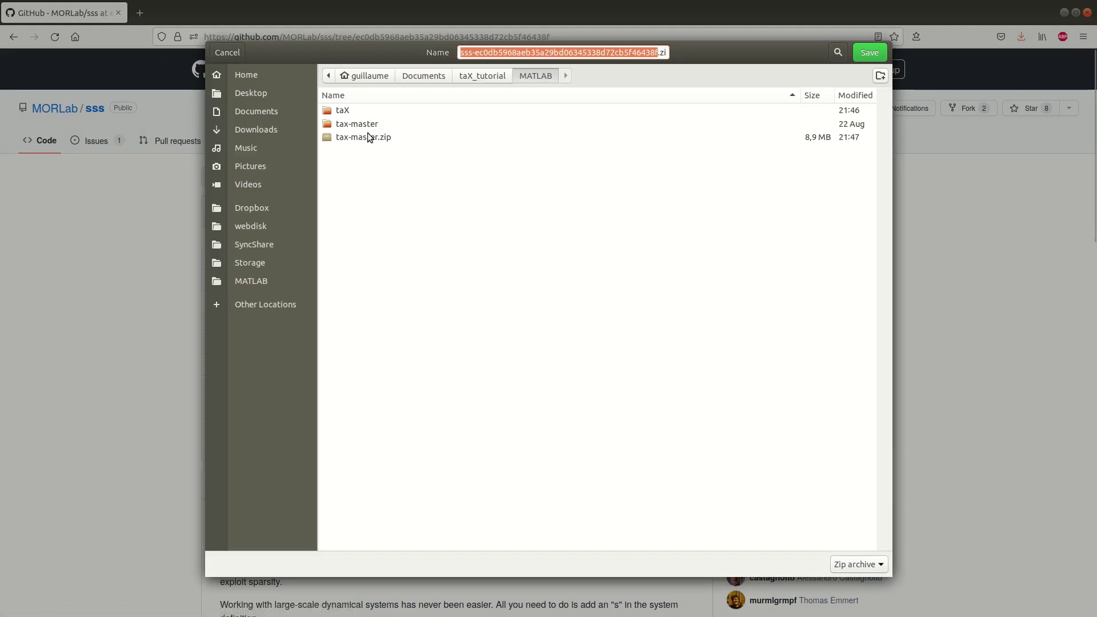
{"action": "double_click", "coordinate": [371, 124]}
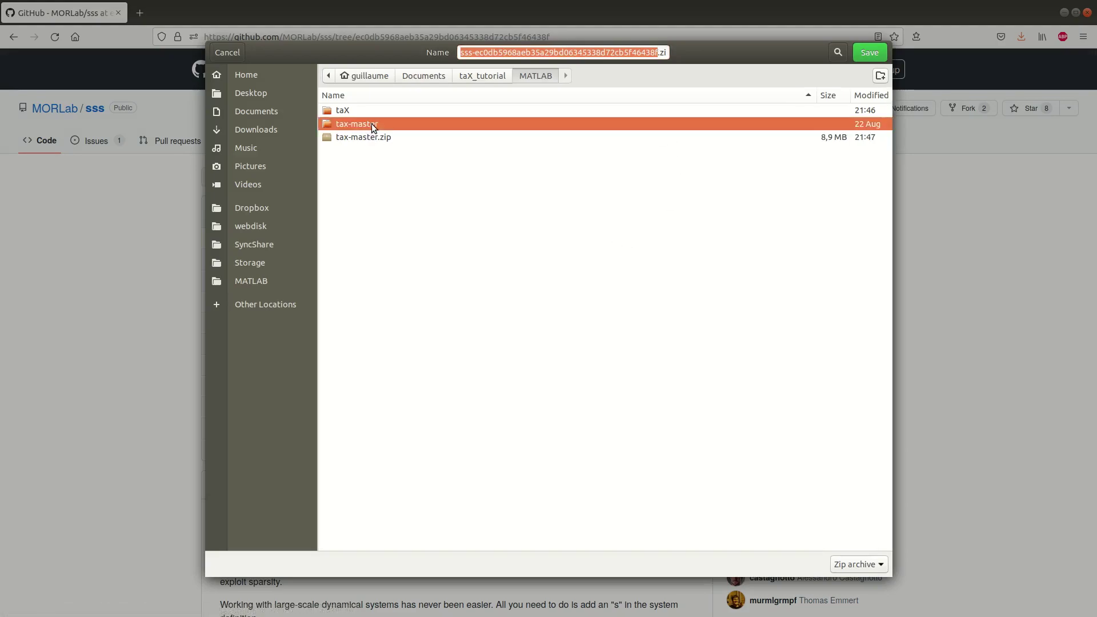
{"action": "double_click", "coordinate": [348, 163]}
{"action": "left_click", "coordinate": [870, 55]}
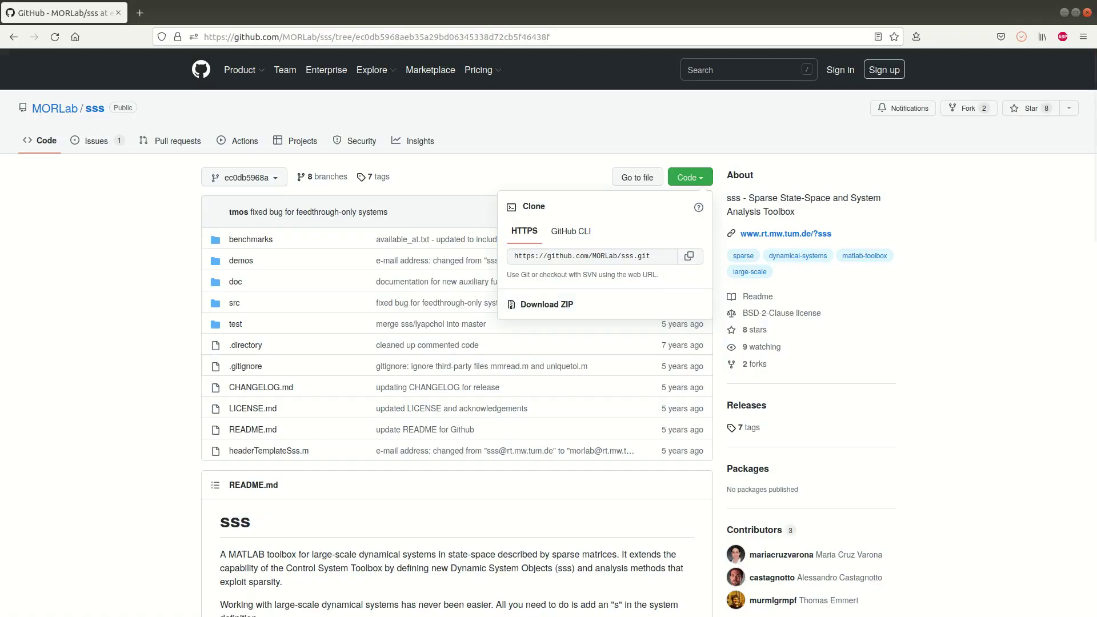
Extract the sss zip in place and open the extracted folder
{"action": "right_click", "coordinate": [454, 126]}
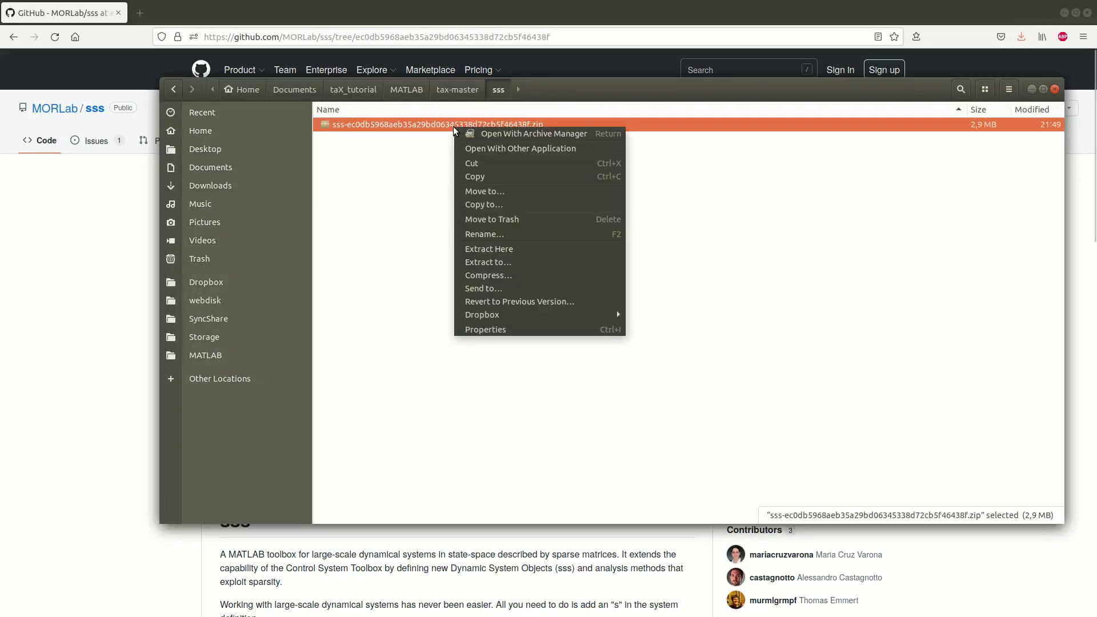
{"action": "left_click", "coordinate": [511, 251]}
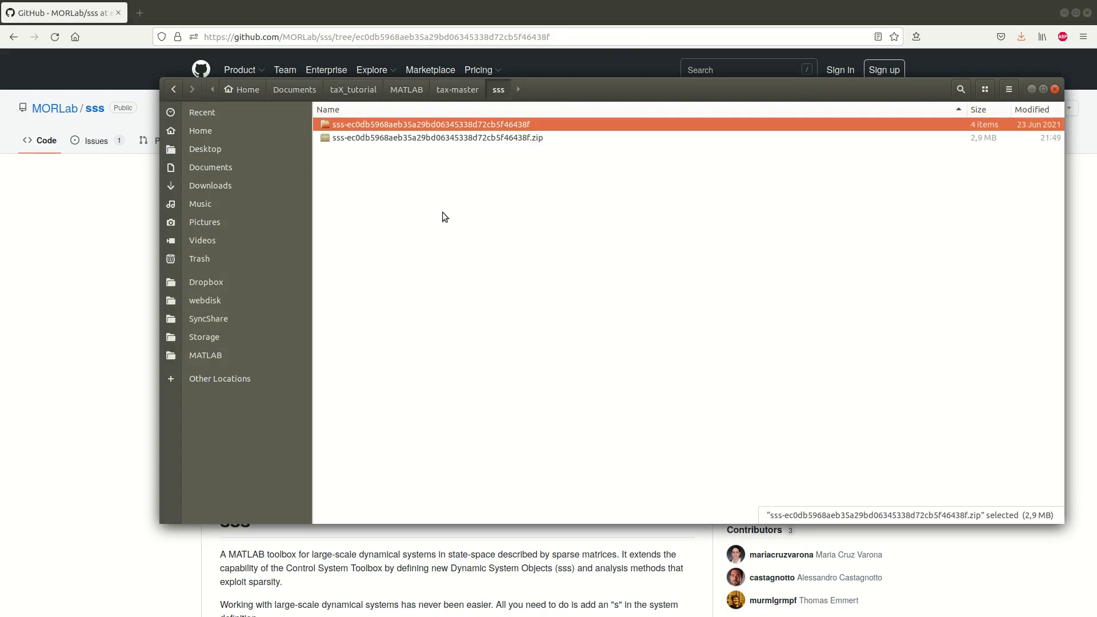
{"action": "double_click", "coordinate": [399, 127]}
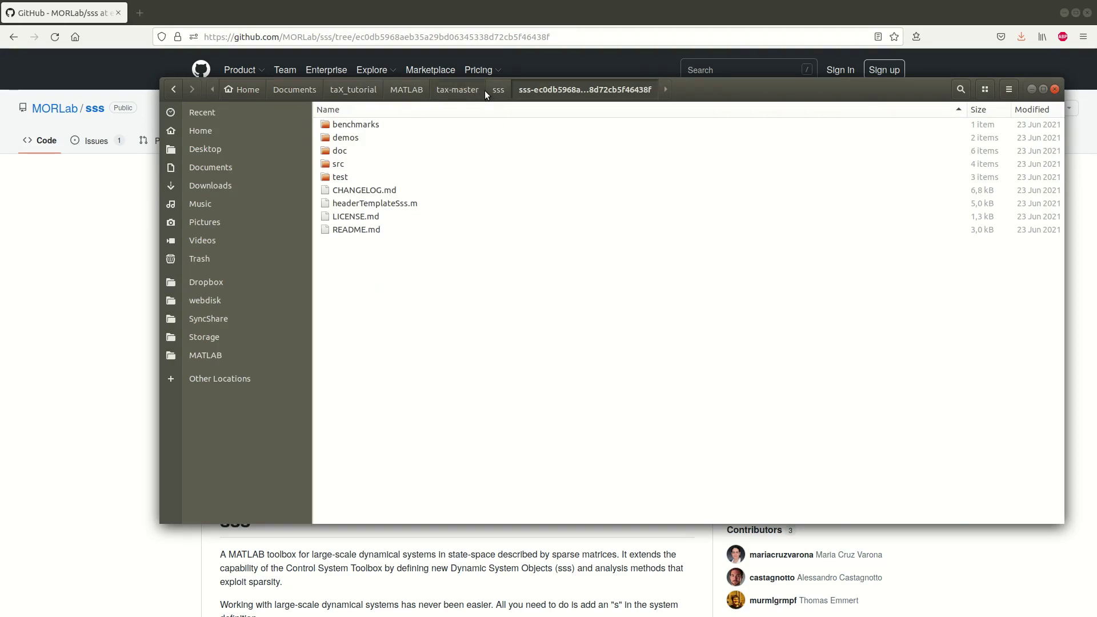
Move all nine extracted toolbox items up into the parent sss folder
{"action": "left_click", "coordinate": [356, 226]}
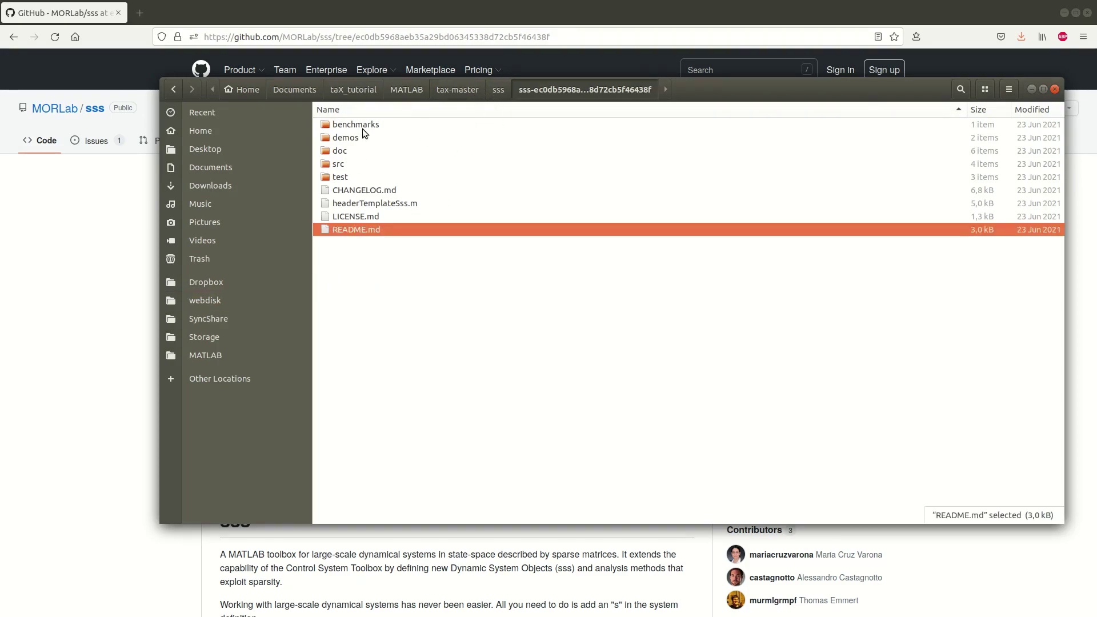
{"action": "key", "text": "ctrl+a"}
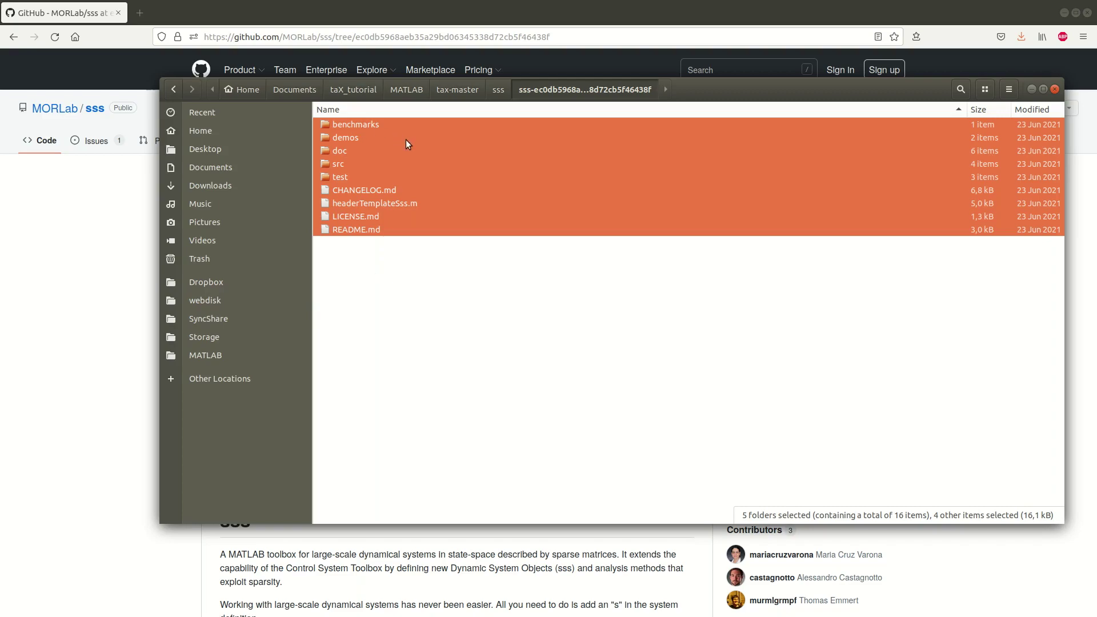
{"action": "right_click", "coordinate": [357, 134]}
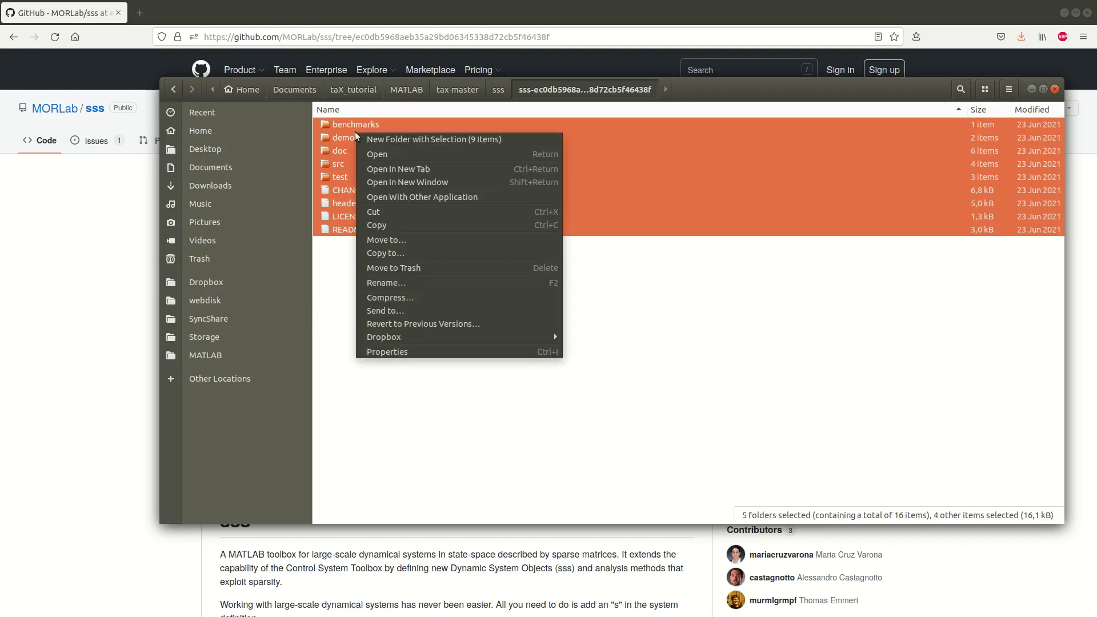
{"action": "left_click", "coordinate": [421, 219]}
{"action": "left_click", "coordinate": [498, 89]}
{"action": "right_click", "coordinate": [397, 268]}
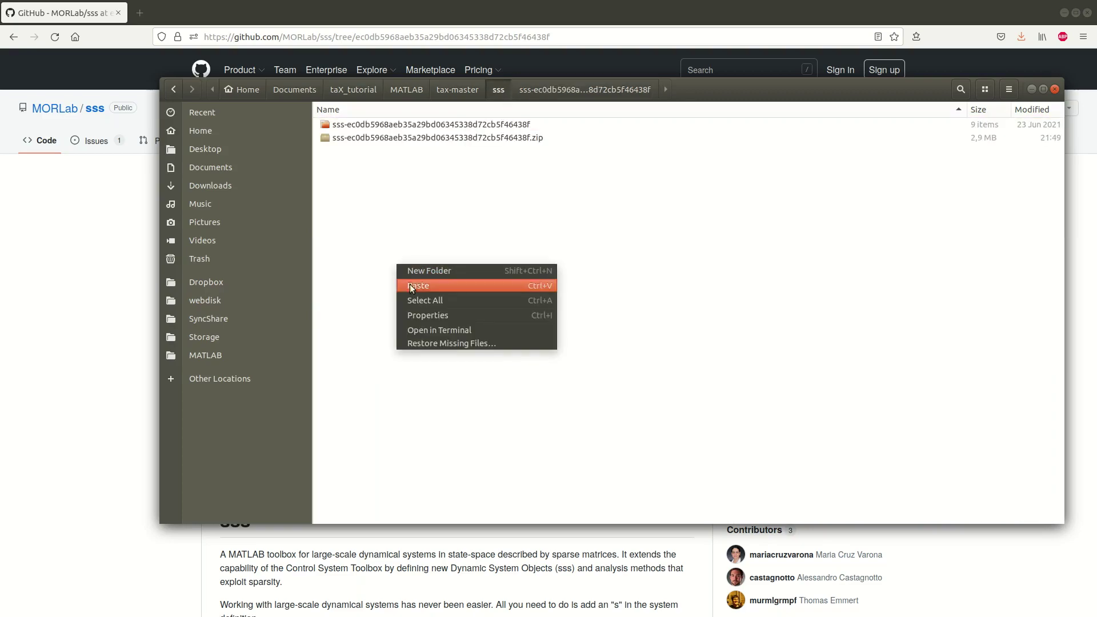
{"action": "left_click", "coordinate": [432, 285]}
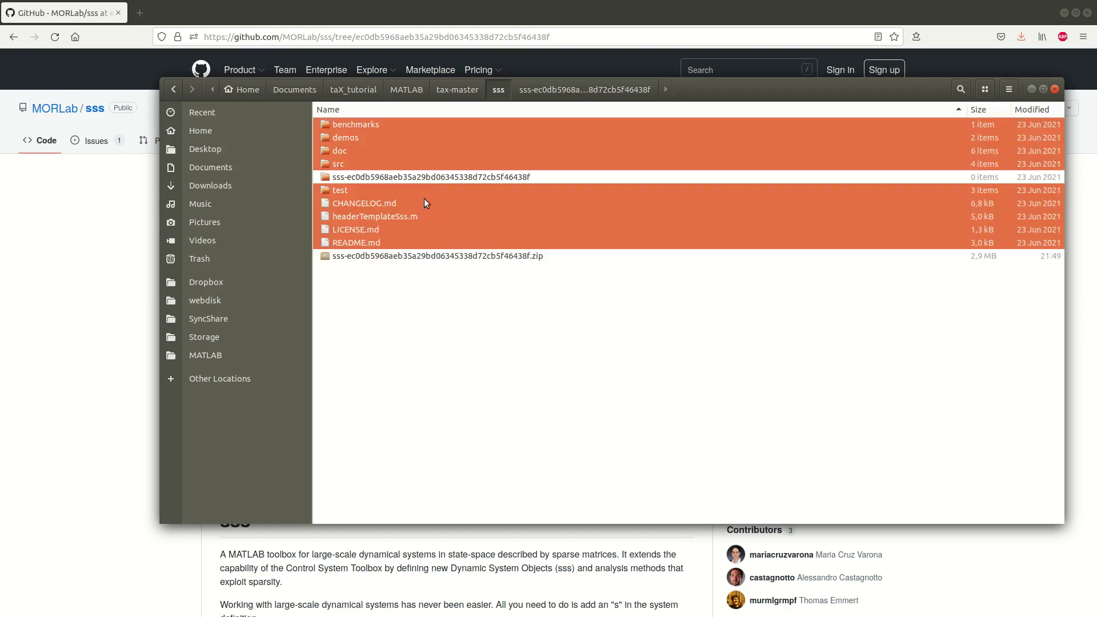
Delete the empty extracted subfolder and the zip archive
{"action": "left_click", "coordinate": [383, 176]}
{"action": "left_click", "coordinate": [388, 256], "text": "ctrl"}
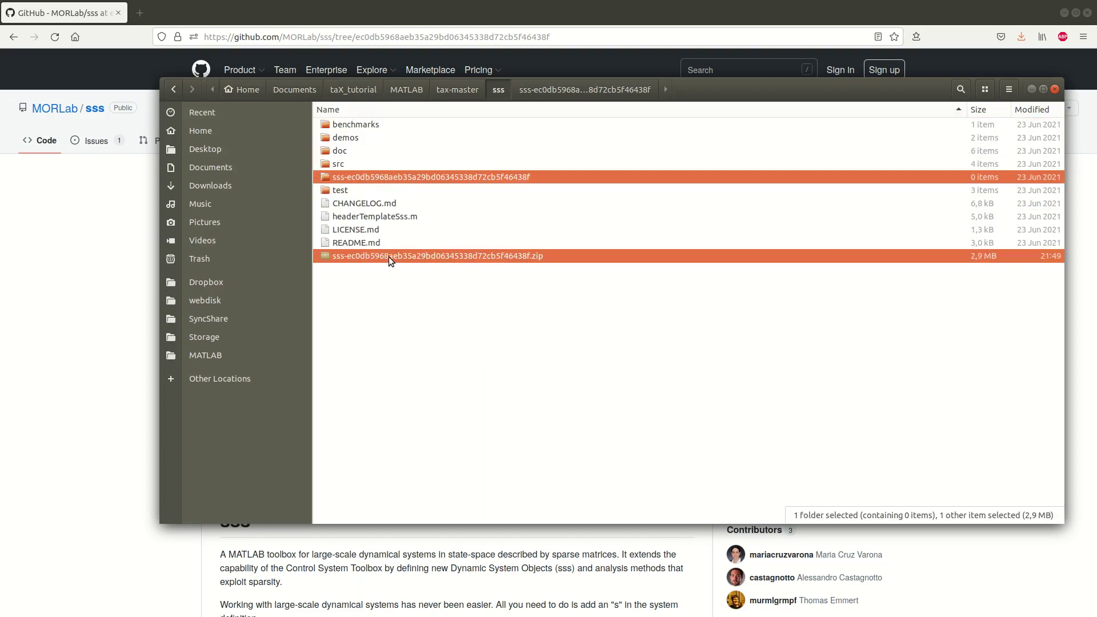
{"action": "key", "text": "Delete"}
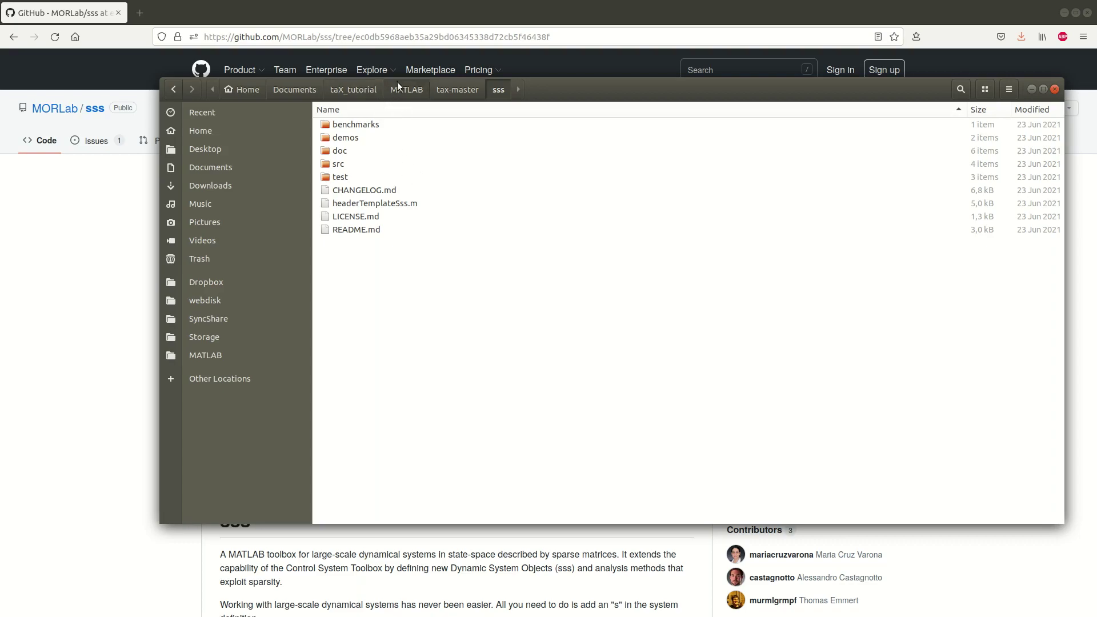
Open the taX folder in Files, then launch MATLAB with 'matlab' in a new terminal
{"action": "left_click", "coordinate": [414, 93]}
{"action": "double_click", "coordinate": [363, 123]}
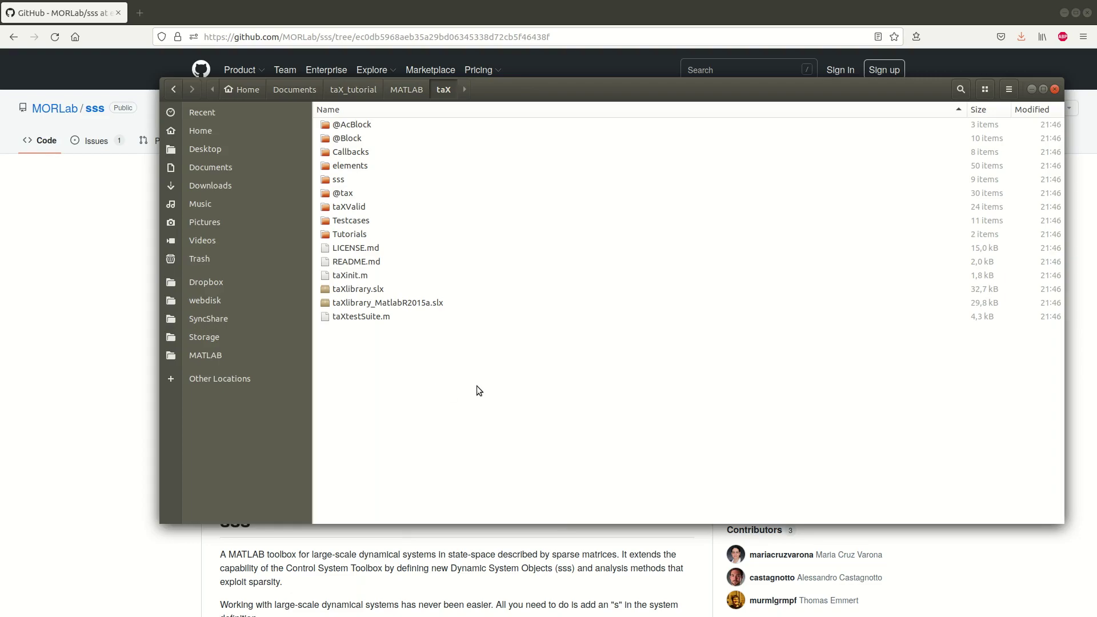
{"action": "key", "text": "ctrl+alt+t"}
{"action": "type", "text": "matlab"}
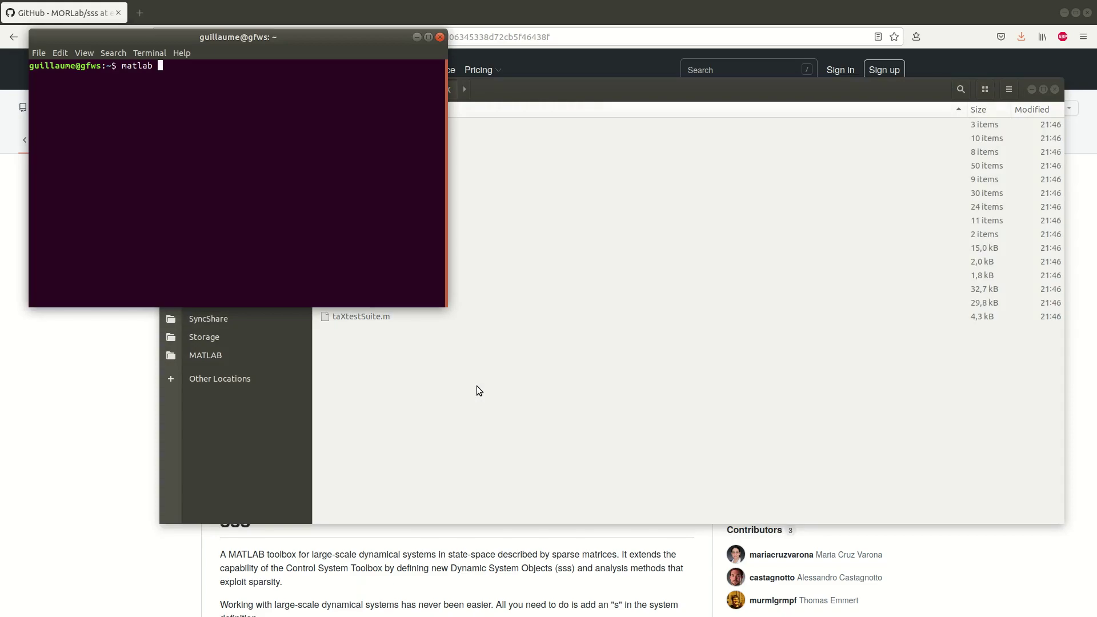
{"action": "key", "text": "Return"}
{"action": "left_click", "coordinate": [416, 37]}
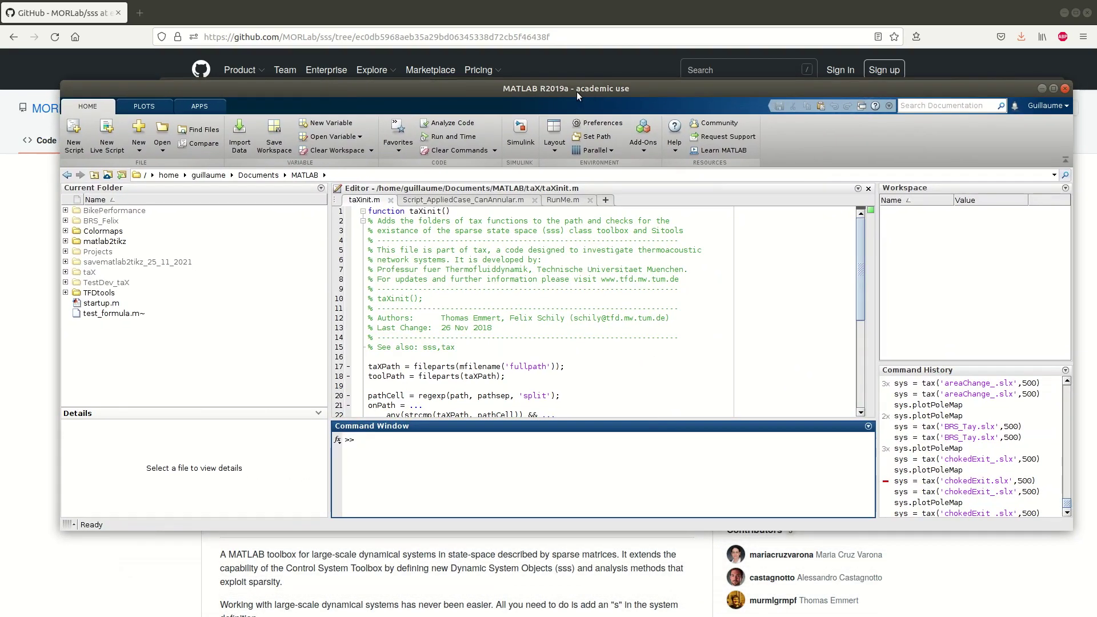
Maximize MATLAB and set the current folder to Documents/taX_tutorial/MATLAB/taX
{"action": "double_click", "coordinate": [575, 92]}
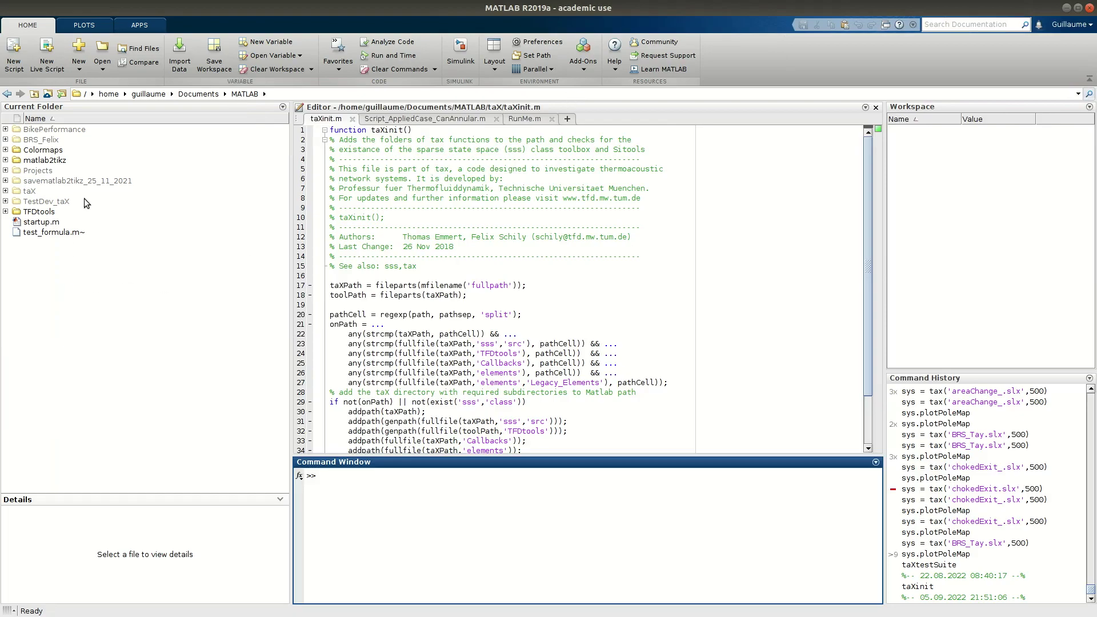
{"action": "left_click", "coordinate": [198, 94]}
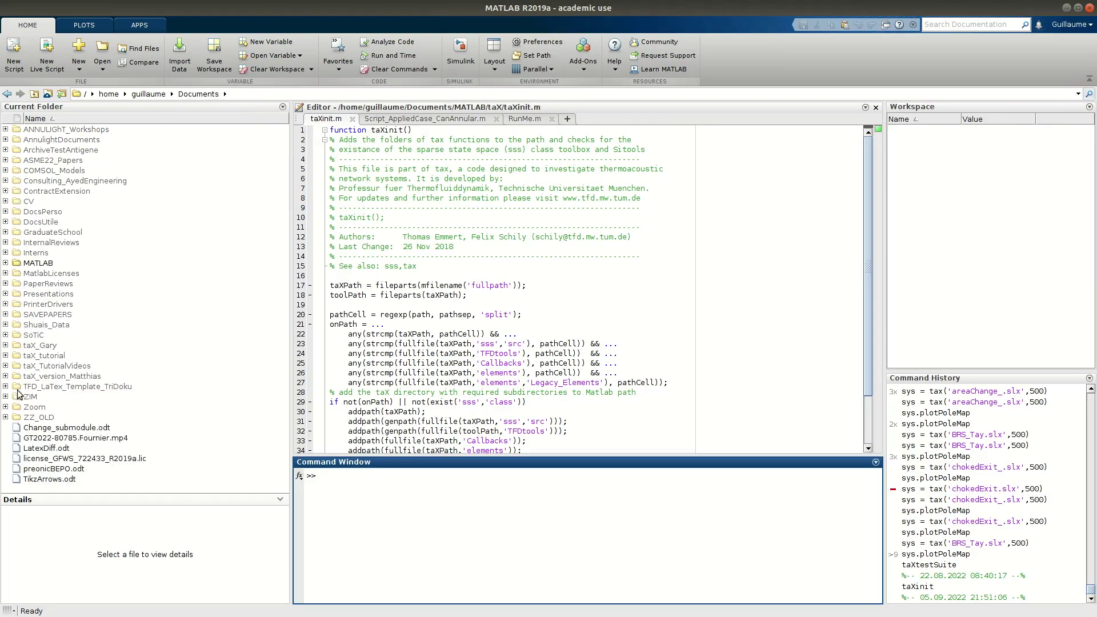
{"action": "double_click", "coordinate": [51, 357]}
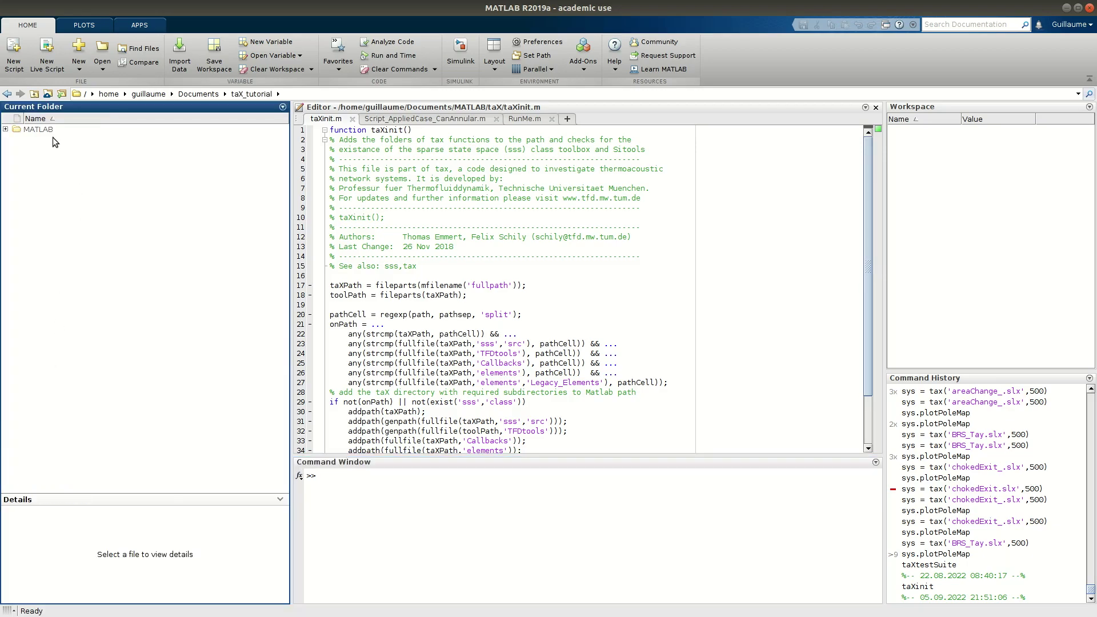
{"action": "double_click", "coordinate": [43, 129]}
{"action": "double_click", "coordinate": [32, 129]}
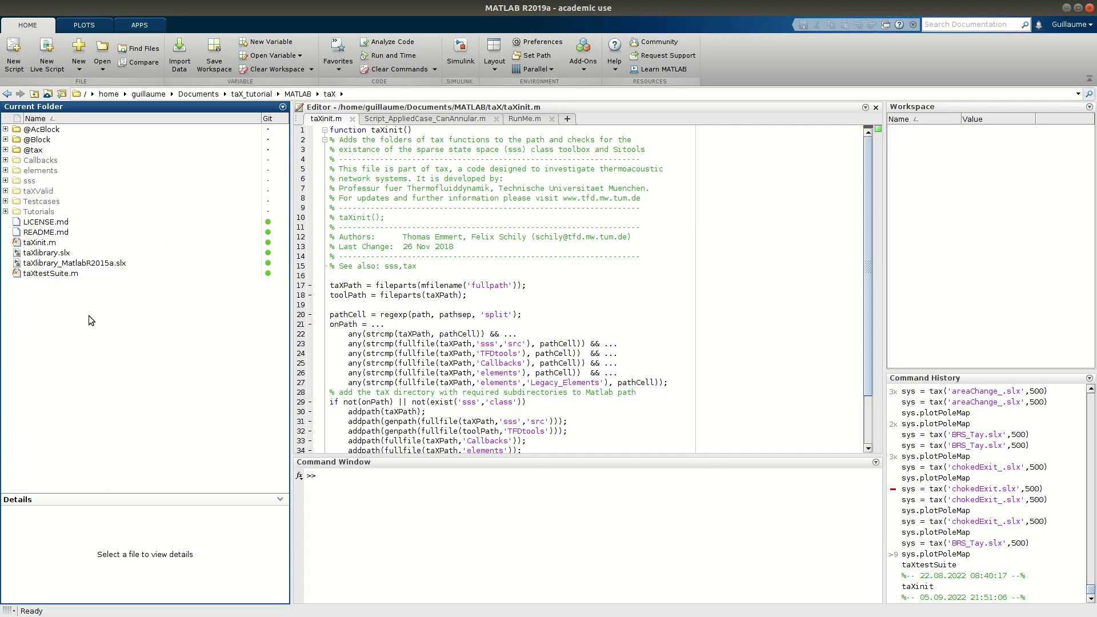
Open taXinit.m in the Editor and run it to add taX folders to the path
{"action": "double_click", "coordinate": [34, 242]}
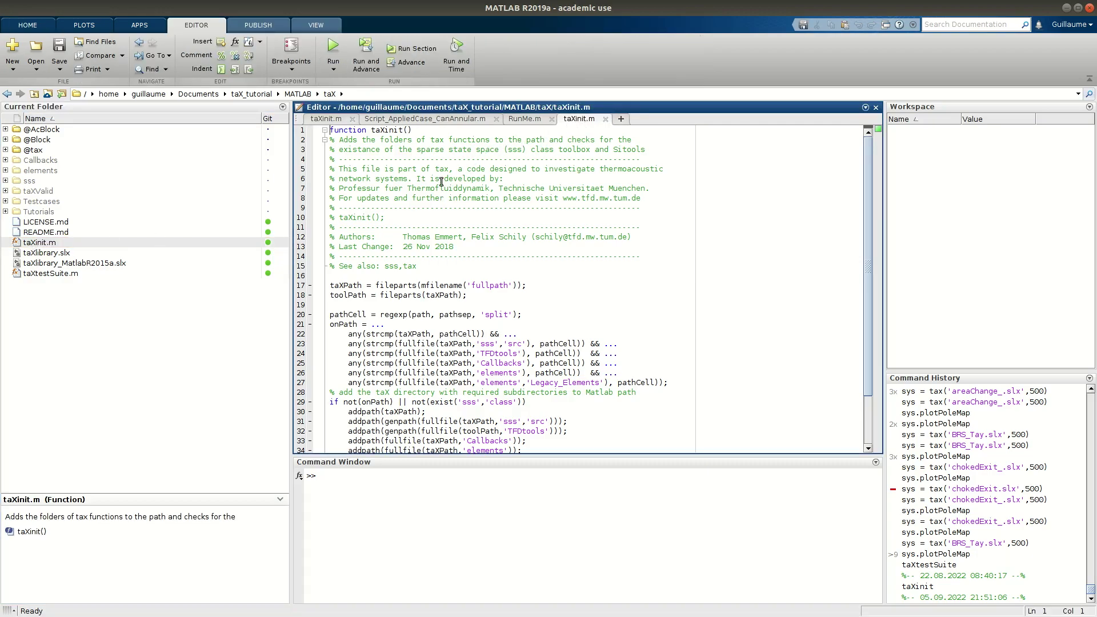
{"action": "left_click", "coordinate": [333, 51]}
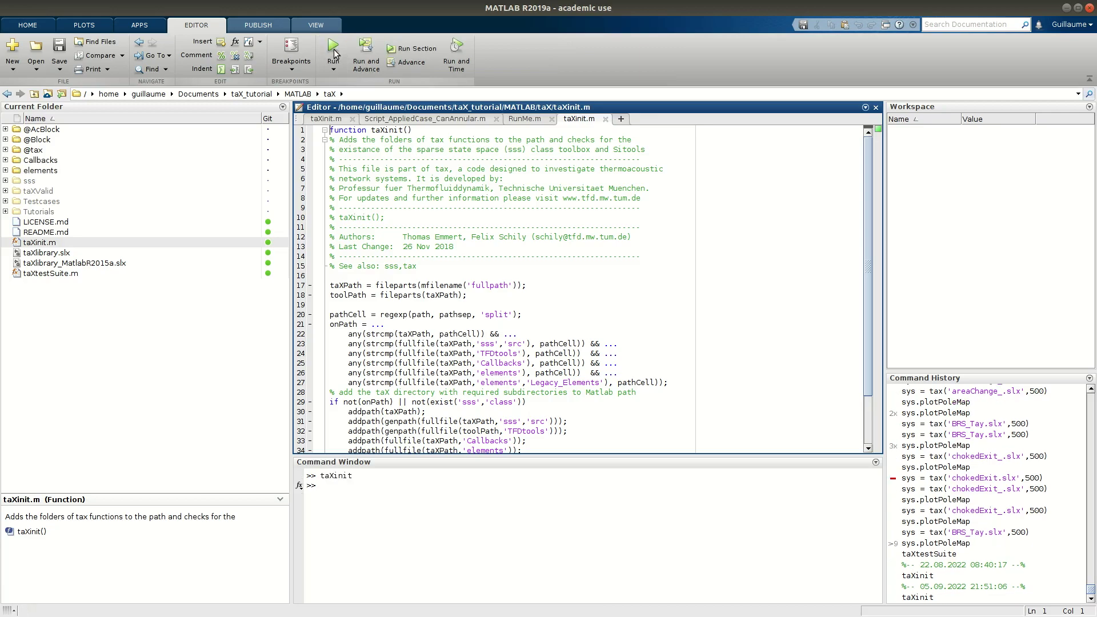
{"action": "scroll", "coordinate": [513, 312], "scroll_direction": "down", "scroll_amount": 2}
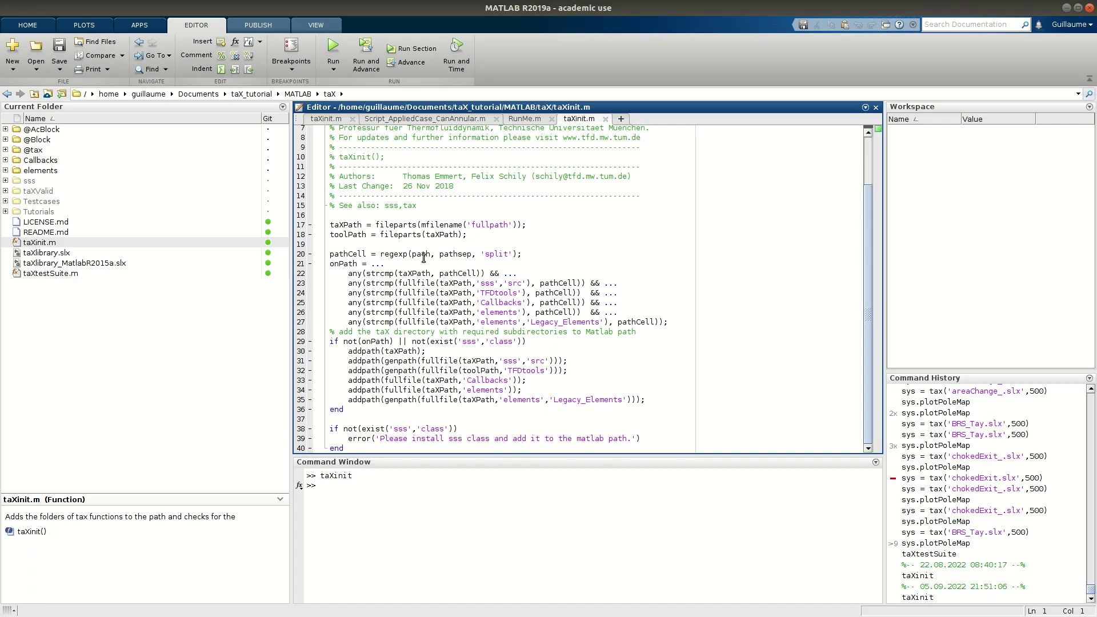
{"action": "scroll", "coordinate": [556, 294], "scroll_direction": "up", "scroll_amount": 2}
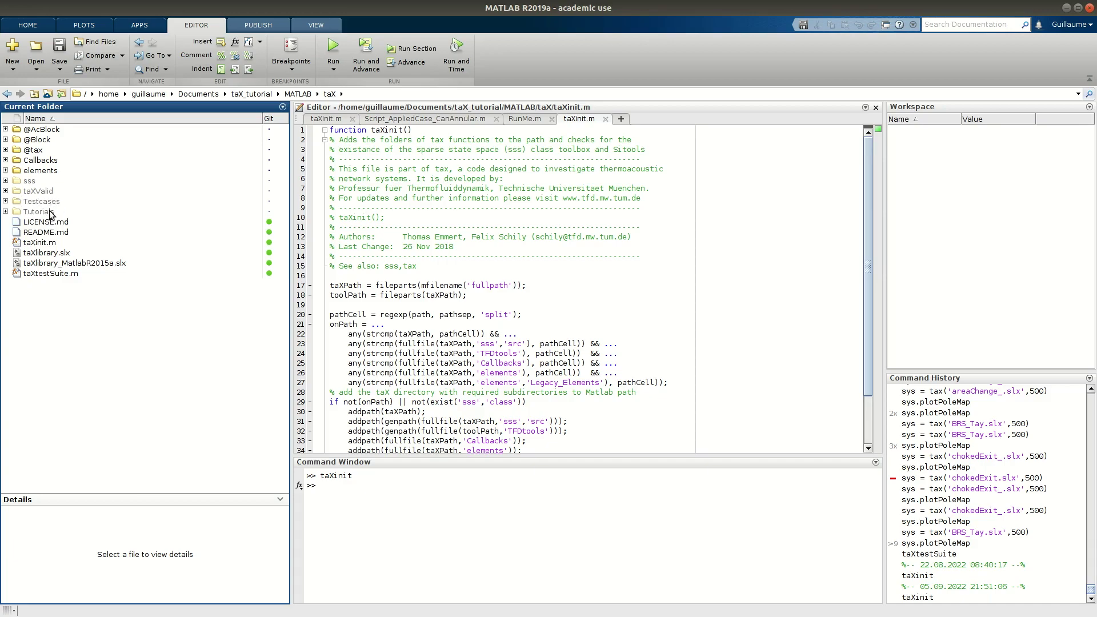
{"action": "double_click", "coordinate": [41, 170]}
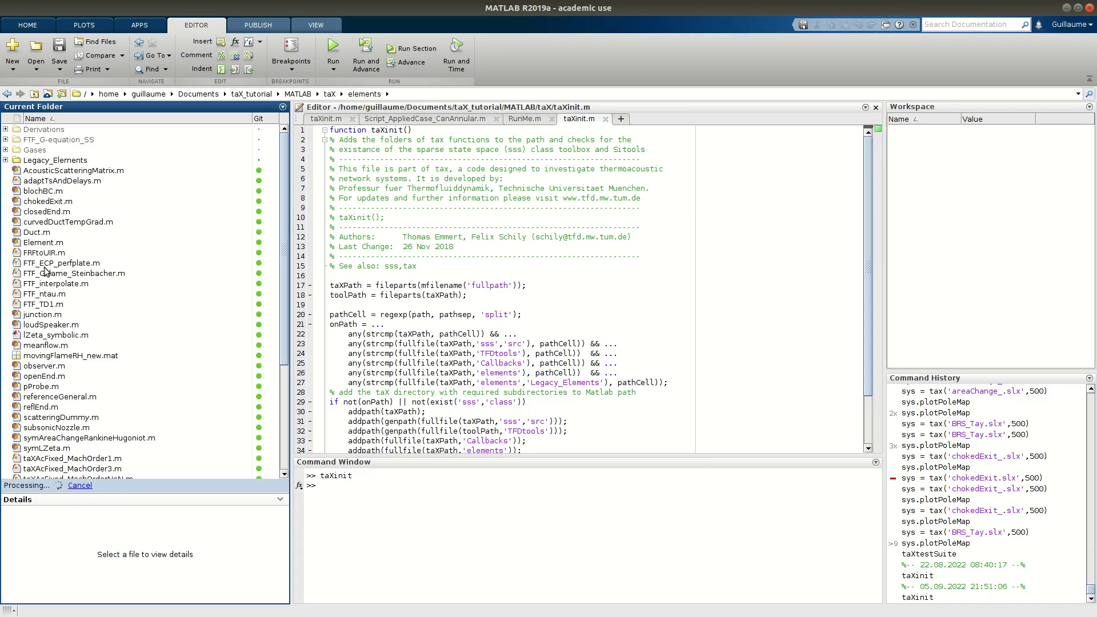
{"action": "scroll", "coordinate": [78, 377], "scroll_direction": "down", "scroll_amount": 4}
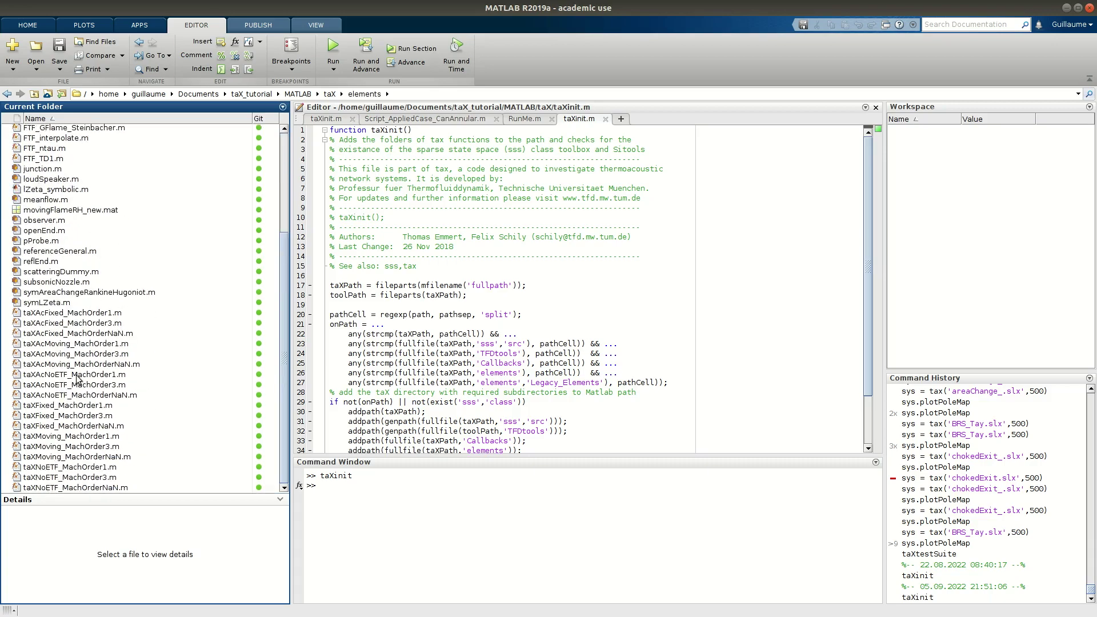
{"action": "scroll", "coordinate": [78, 378], "scroll_direction": "up", "scroll_amount": 5}
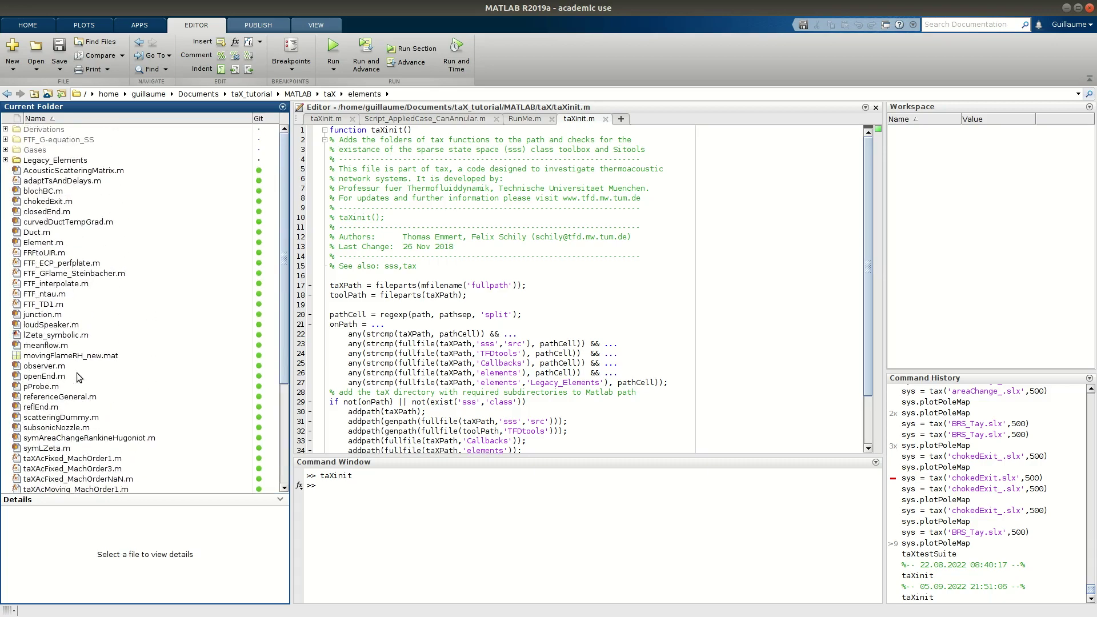
{"action": "left_click", "coordinate": [330, 95]}
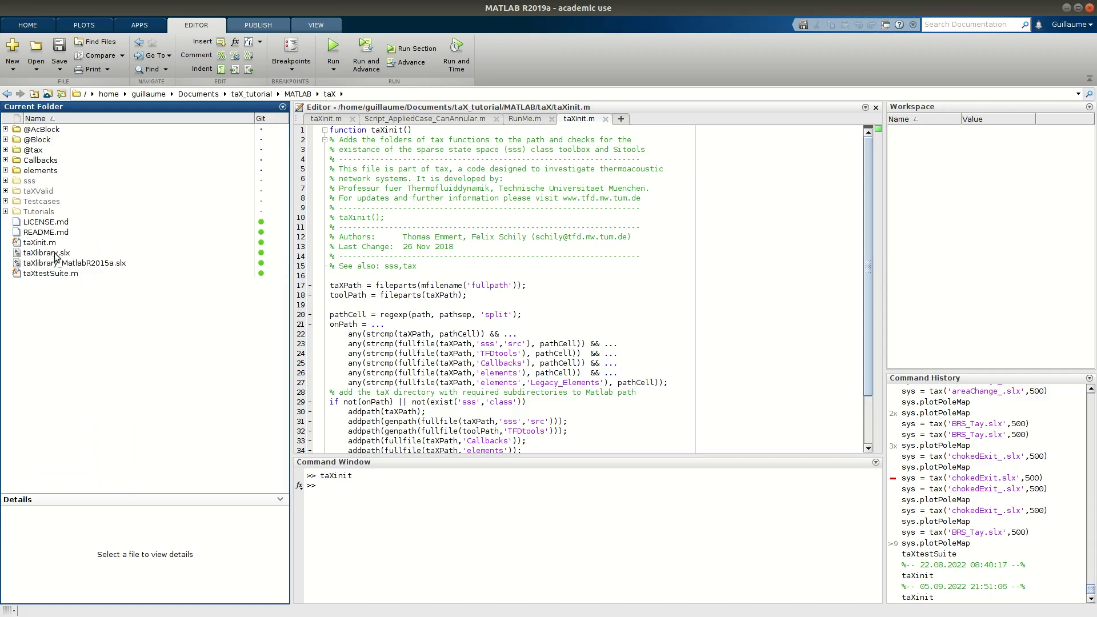
{"action": "left_click", "coordinate": [27, 151]}
{"action": "double_click", "coordinate": [27, 151]}
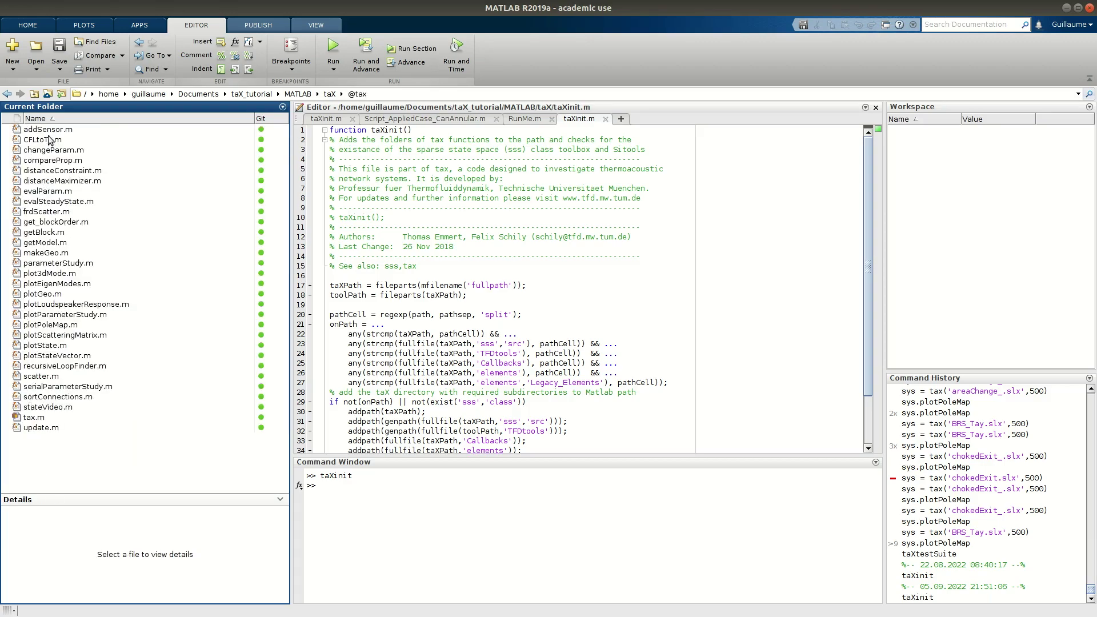
{"action": "left_click", "coordinate": [331, 93]}
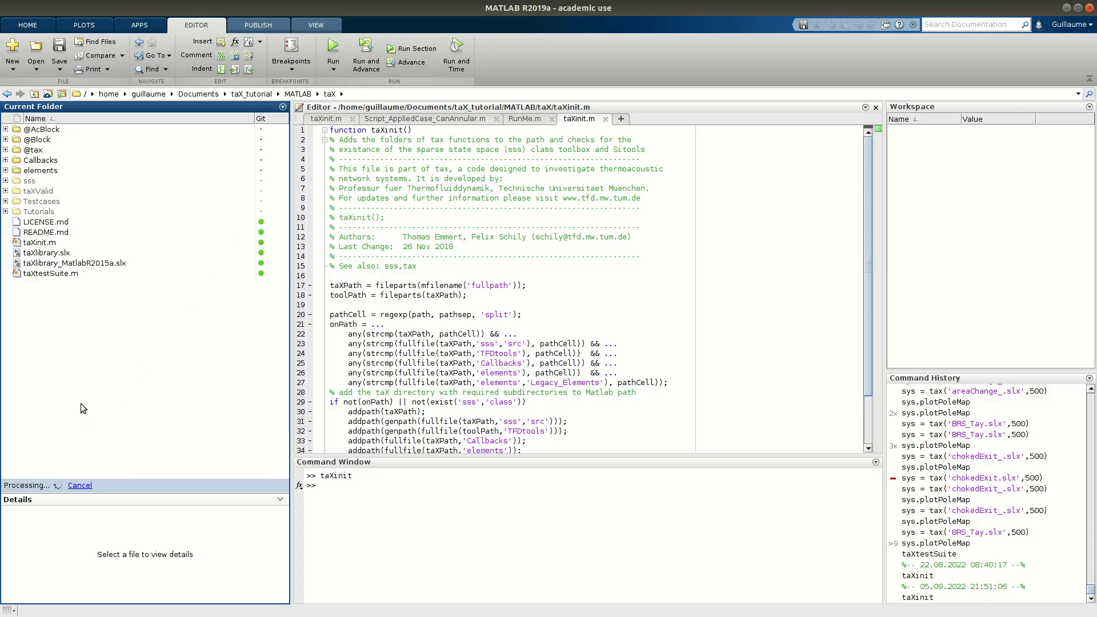
Open taXlibrary.slx from Current Folder and maximize the library window
{"action": "left_click", "coordinate": [43, 254]}
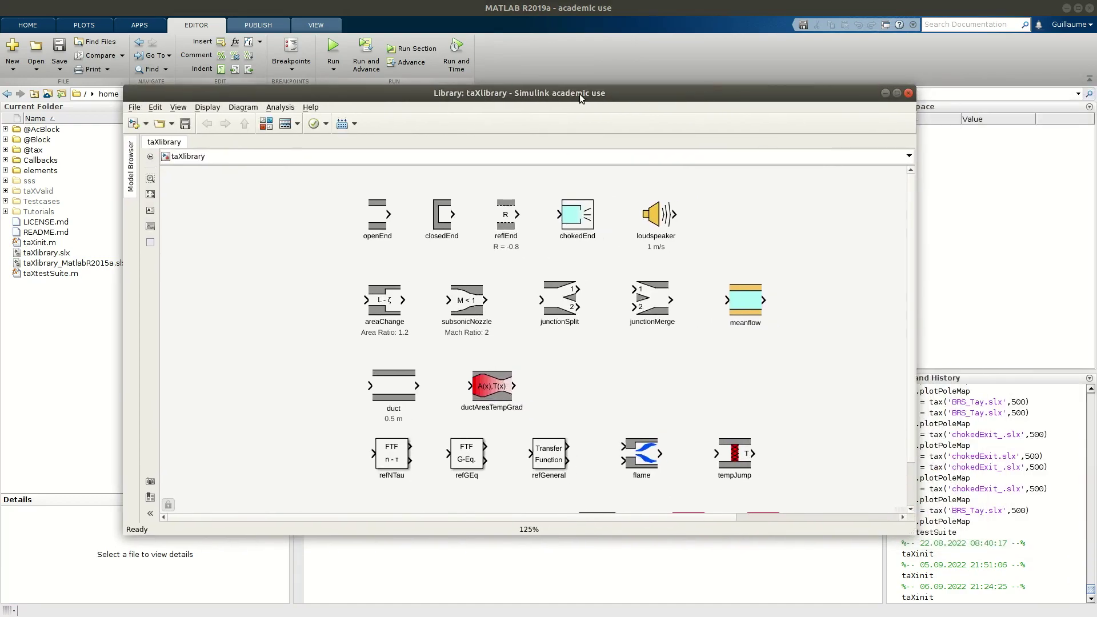
{"action": "double_click", "coordinate": [580, 94]}
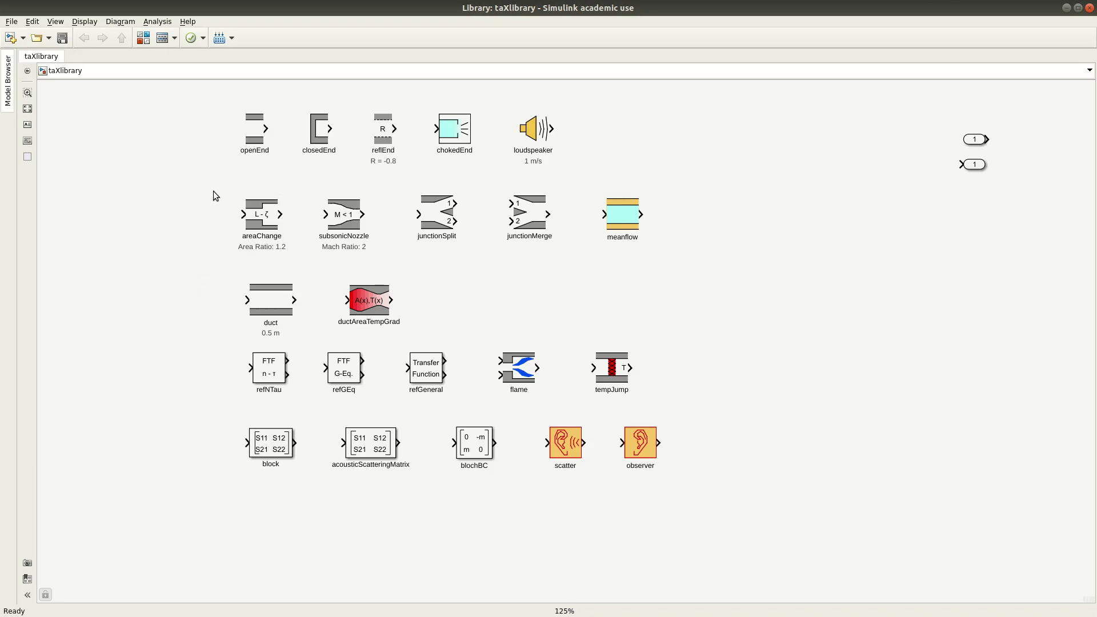
{"action": "double_click", "coordinate": [256, 134]}
{"action": "left_click_drag", "start_coordinate": [346, 20], "coordinate": [416, 59]}
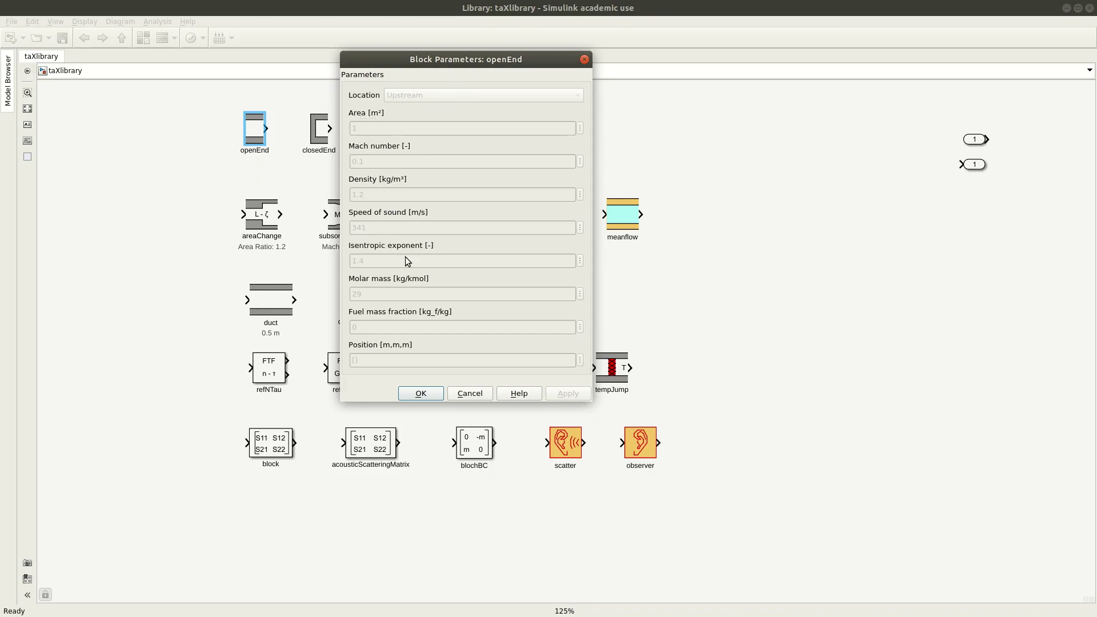
{"action": "left_click", "coordinate": [585, 60]}
{"action": "left_click", "coordinate": [488, 190]}
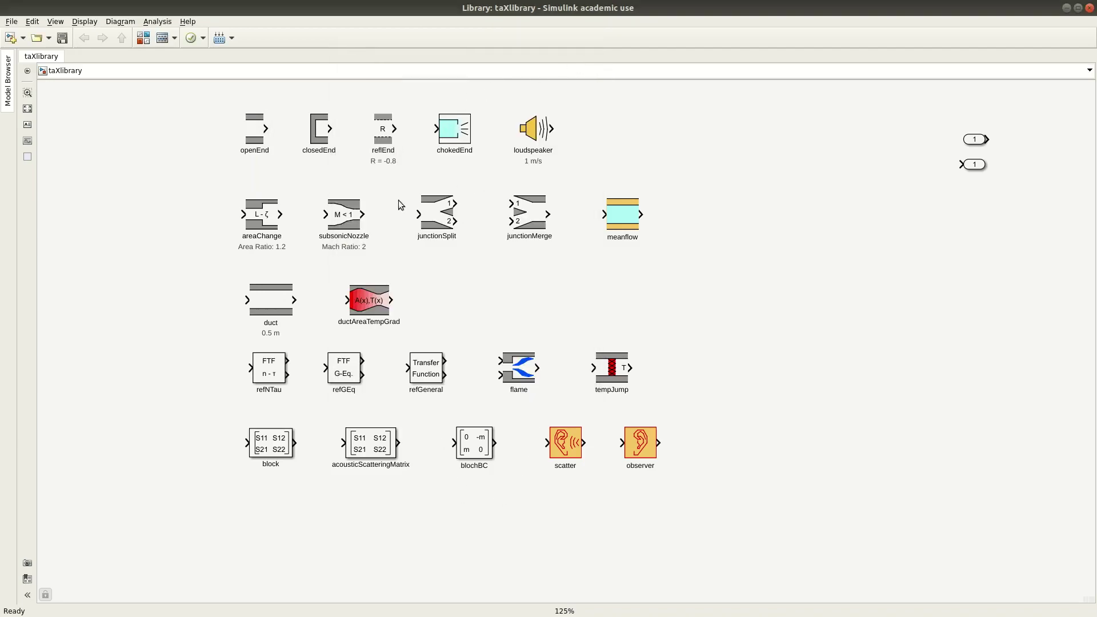
{"action": "double_click", "coordinate": [259, 215]}
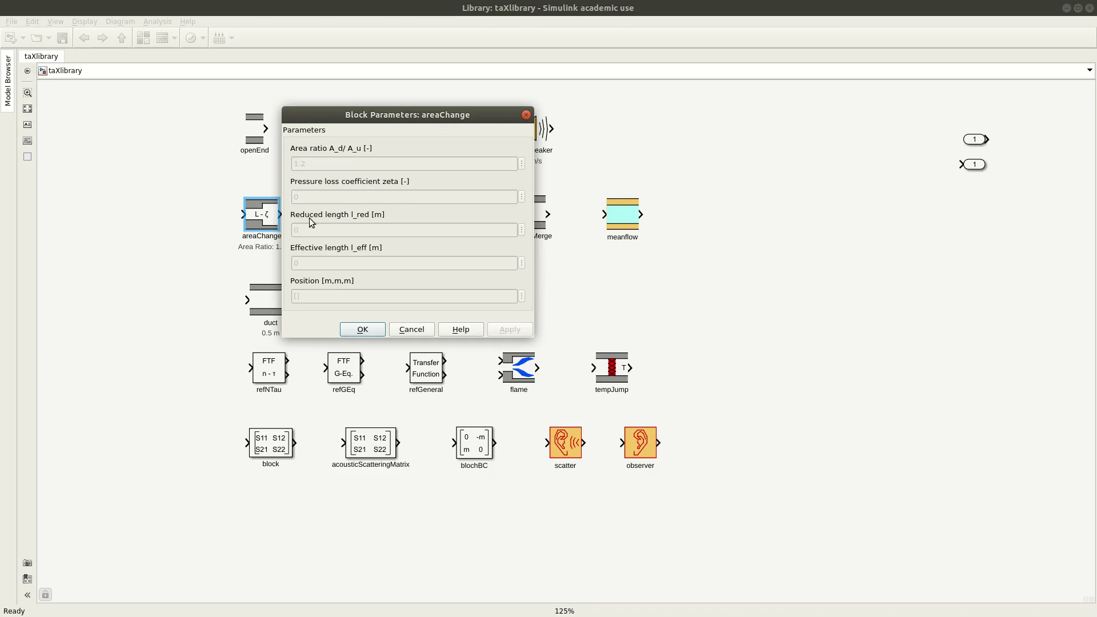
{"action": "left_click", "coordinate": [527, 115]}
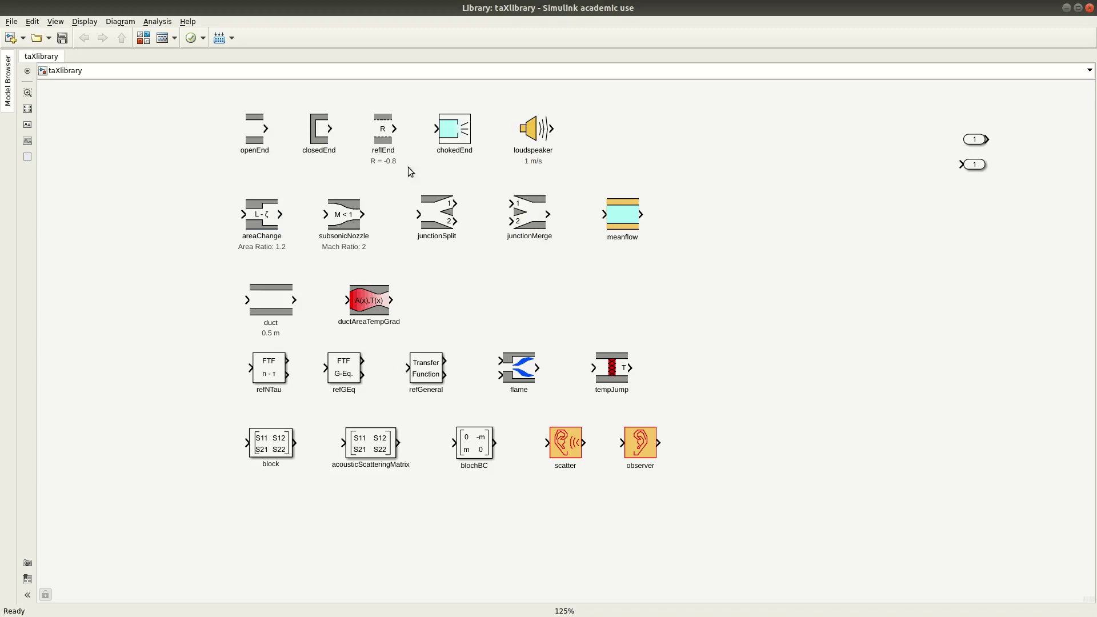
{"action": "double_click", "coordinate": [446, 213]}
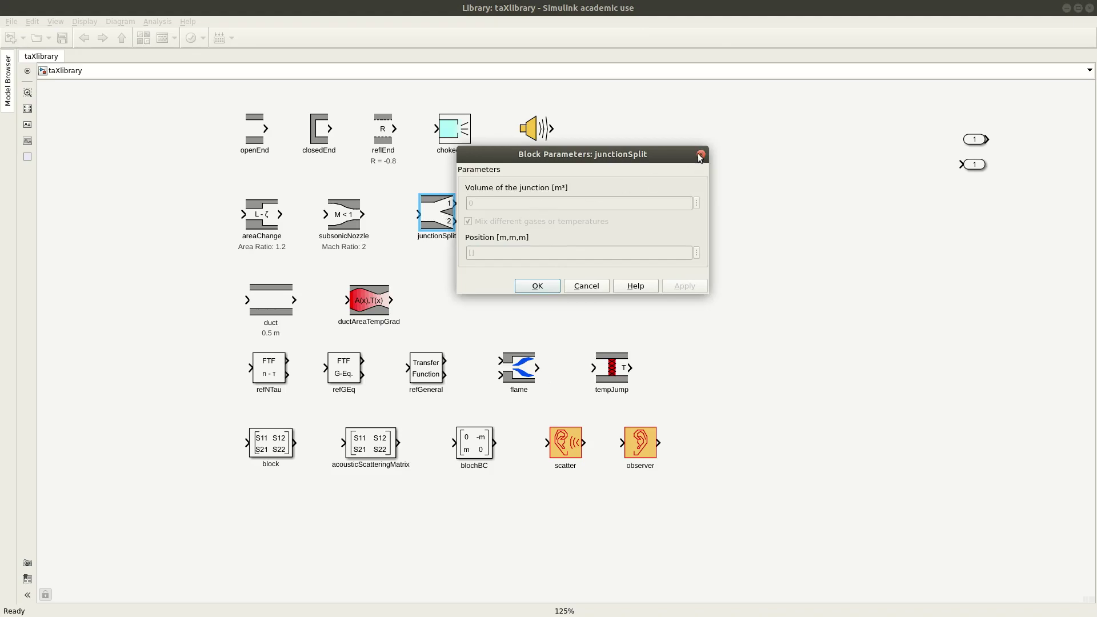
{"action": "left_click", "coordinate": [701, 155]}
{"action": "left_click", "coordinate": [164, 194]}
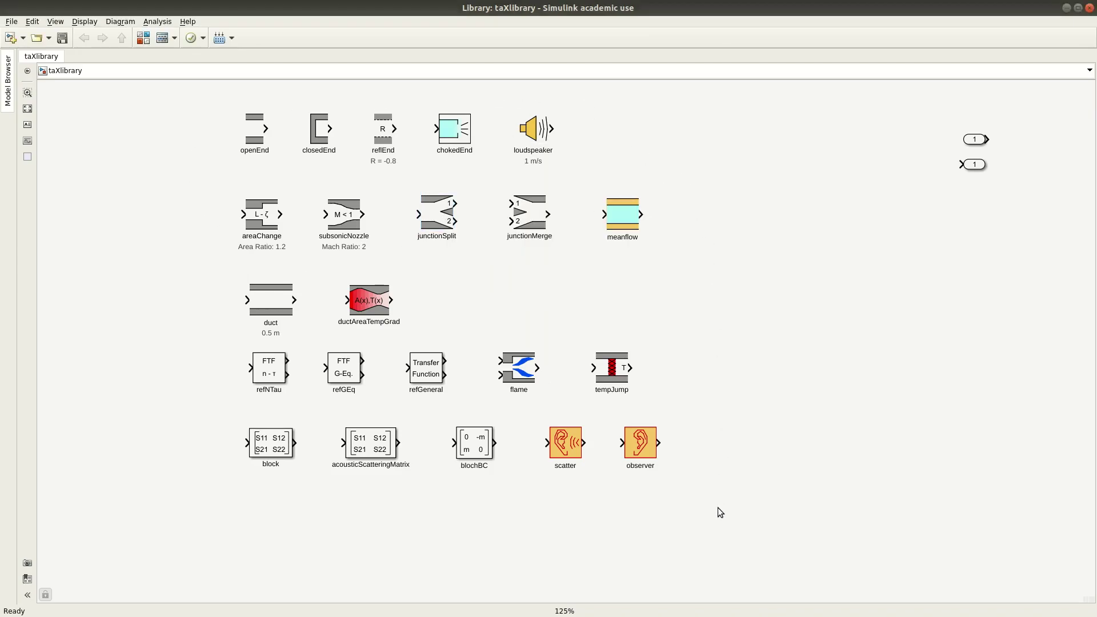